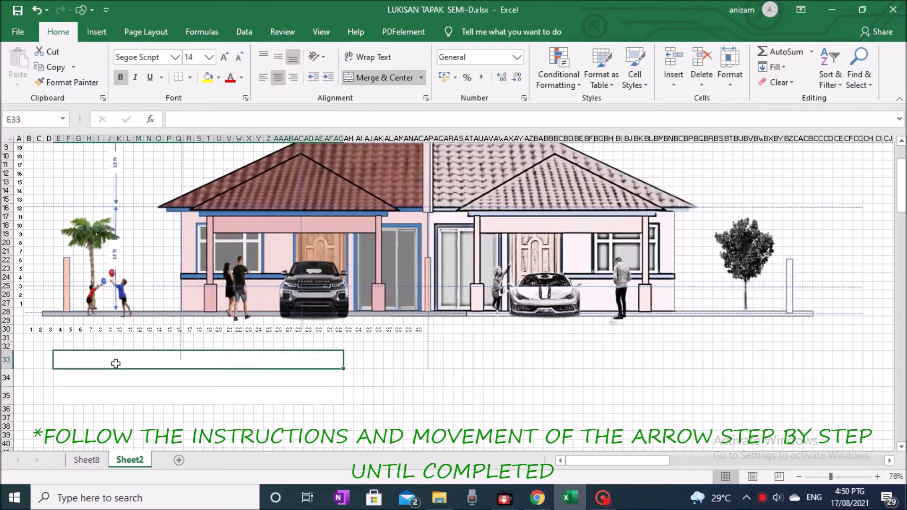
Enter the title FLOOR PLAN SEMI DETACHED HOUSE in merged cell E33 below the house elevation.
{"action": "double_click", "coordinate": [116, 363]}
{"action": "type", "text": "FLOOR PLAN S"}
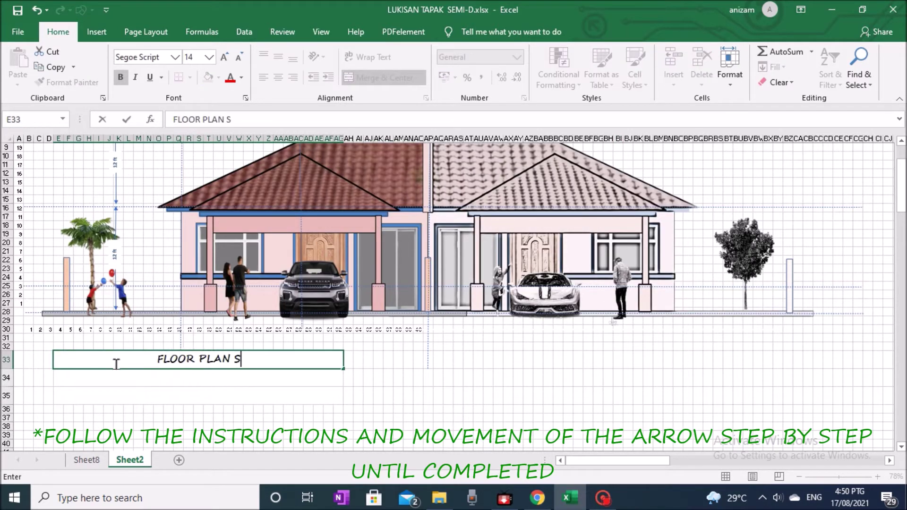
{"action": "type", "text": "EMI DETA"}
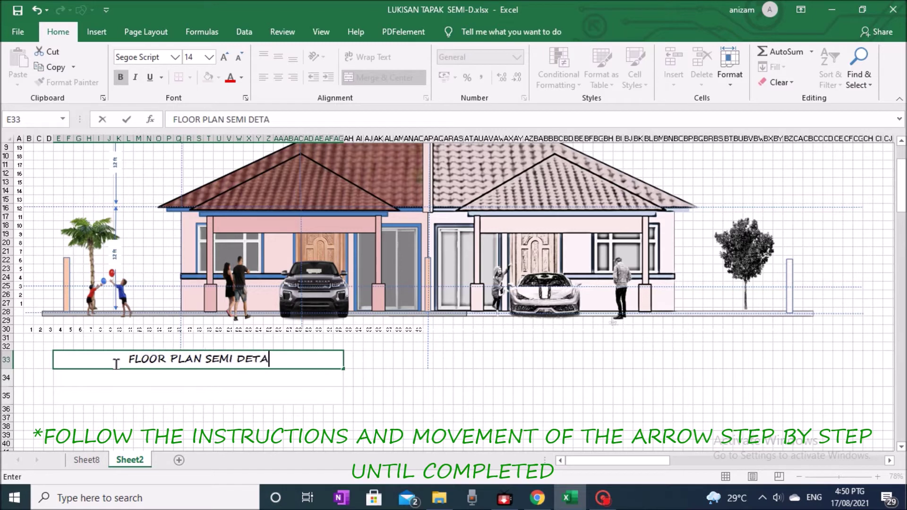
{"action": "type", "text": "CHED HOUSE"}
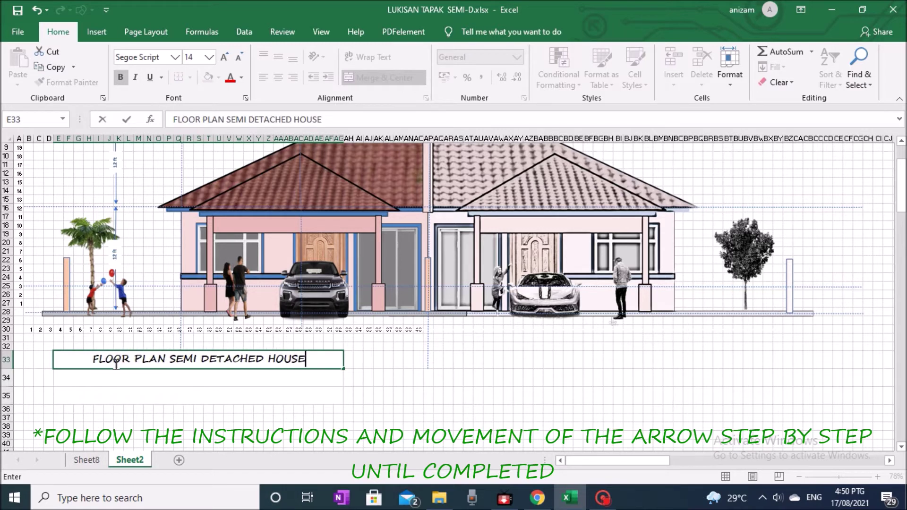
{"action": "key", "text": "Return"}
Enter the text LAND AREA : 37ft X 75ft in merged cell E34 under the title.
{"action": "type", "text": "LAND A"}
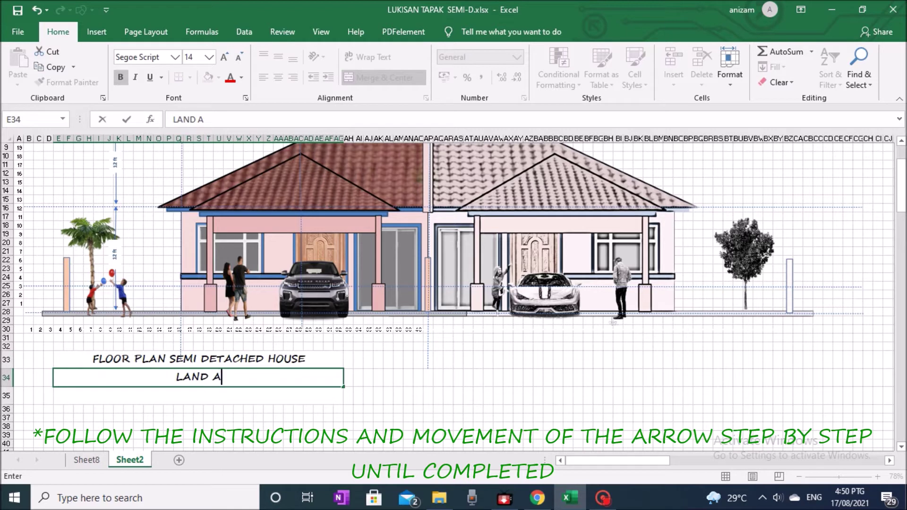
{"action": "type", "text": "REA : 37"}
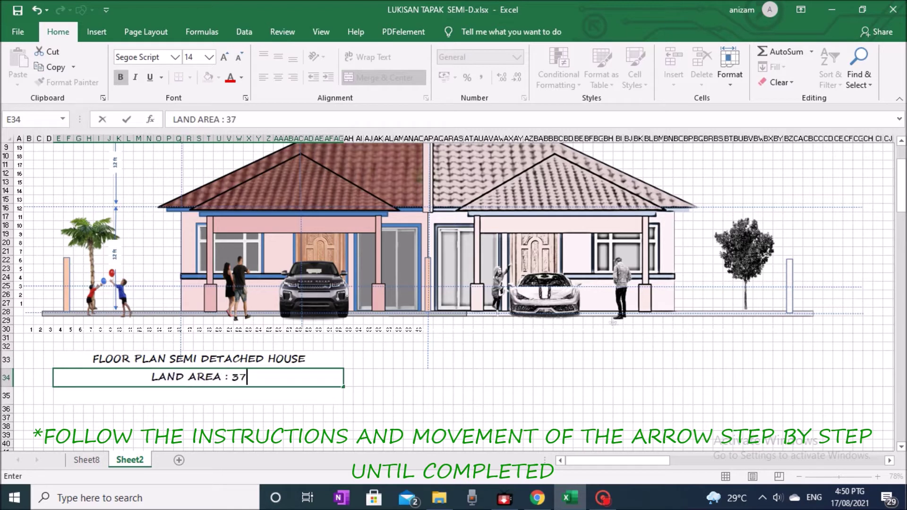
{"action": "type", "text": "ft "}
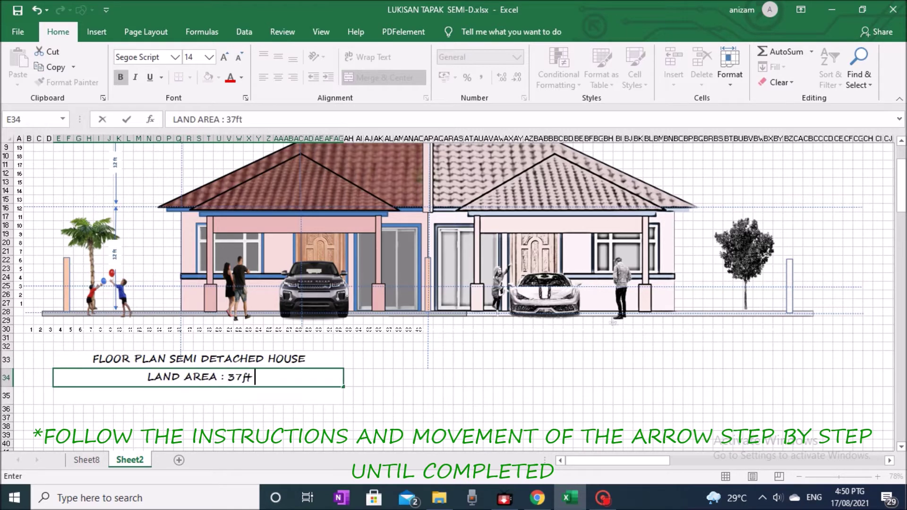
{"action": "type", "text": "X 75ft"}
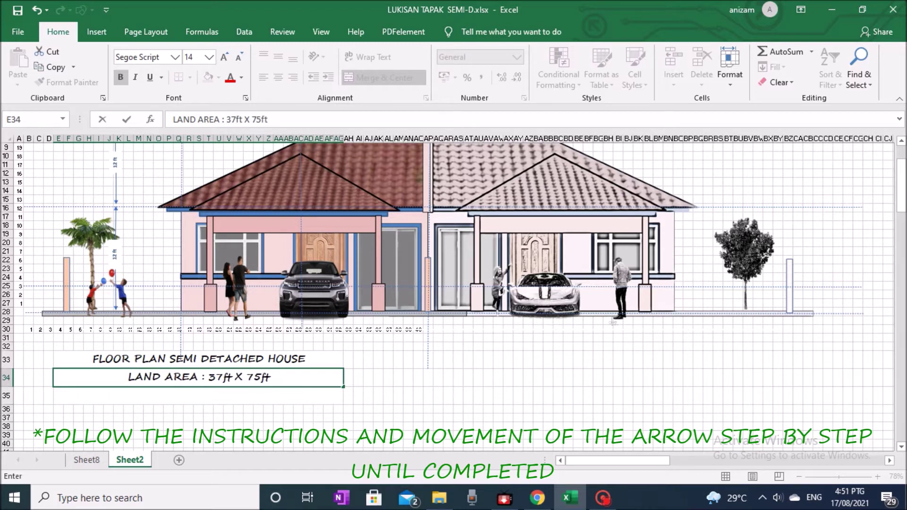
{"action": "key", "text": "Return"}
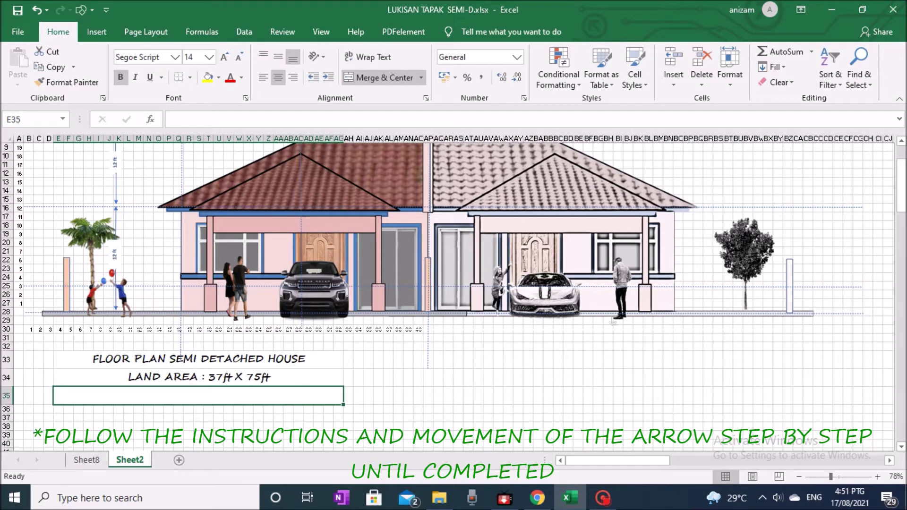
Enter the text BUILDING AREA : 25ft X 50ft in merged cell E35.
{"action": "type", "text": "BUIL"}
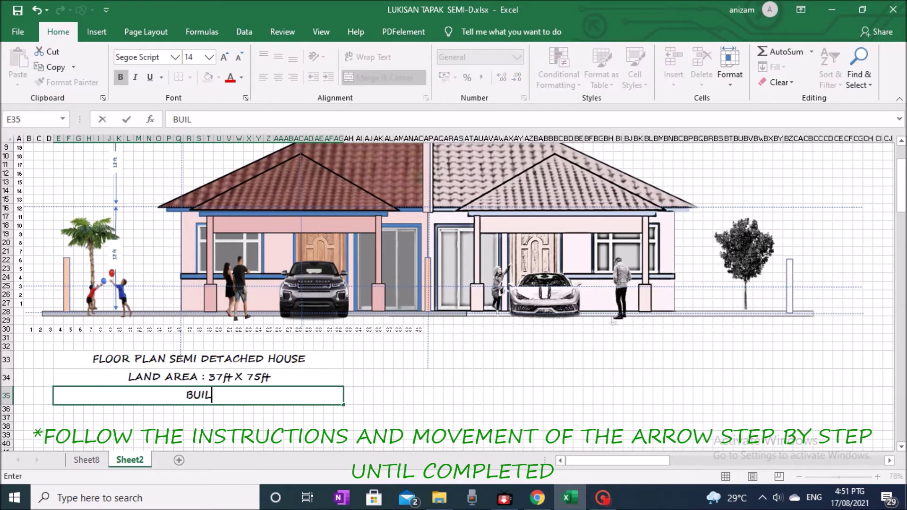
{"action": "type", "text": "DING AREA :"}
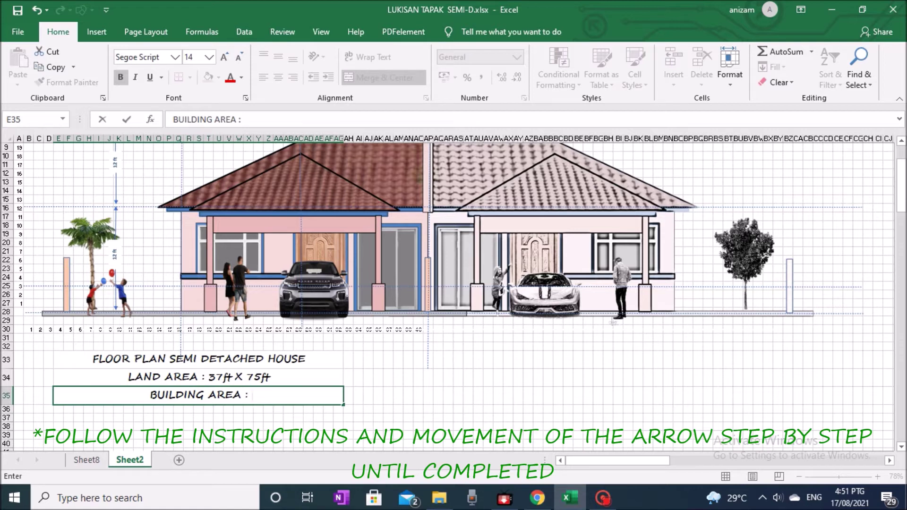
{"action": "type", "text": " 25f"}
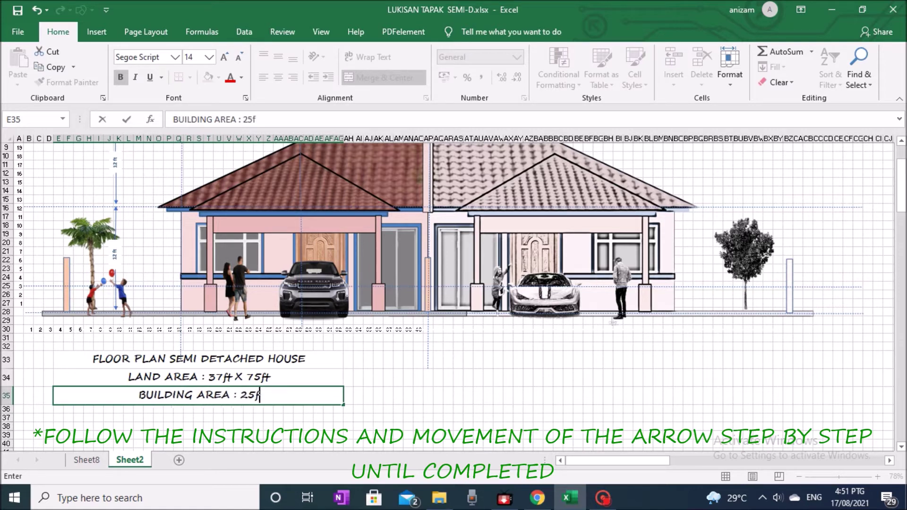
{"action": "type", "text": "t X 50ft"}
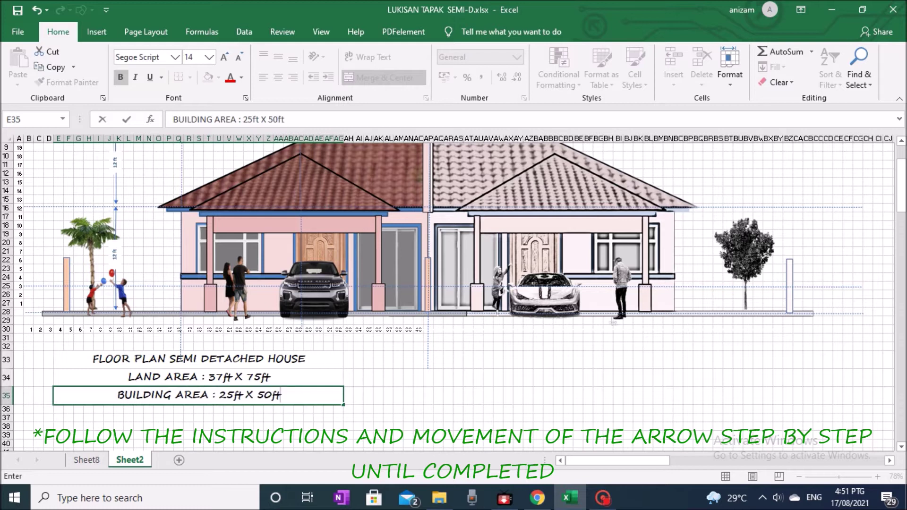
{"action": "left_click", "coordinate": [351, 430]}
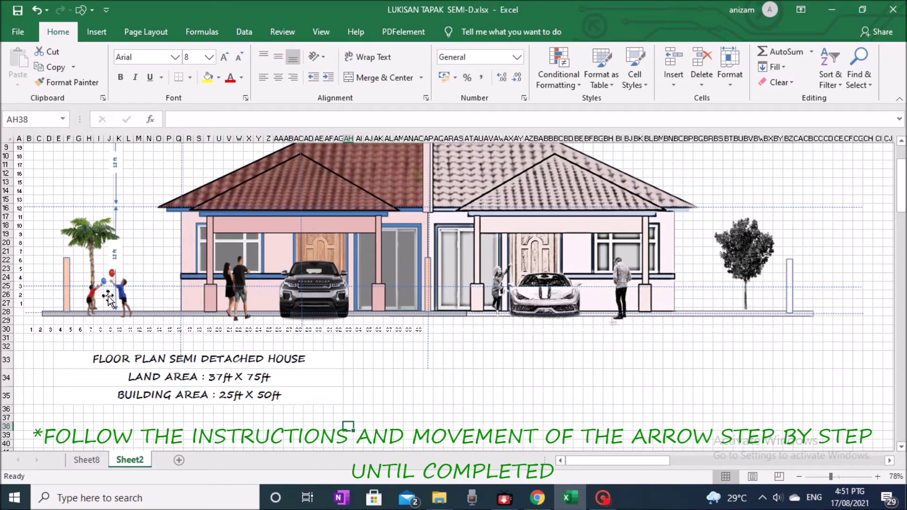
Insert a rectangle about 7.8 cm wide and 6.11 cm high on the empty grid around columns AT to BI, rows 37 to 50.
{"action": "scroll", "coordinate": [439, 369], "scroll_direction": "down", "scroll_amount": 7}
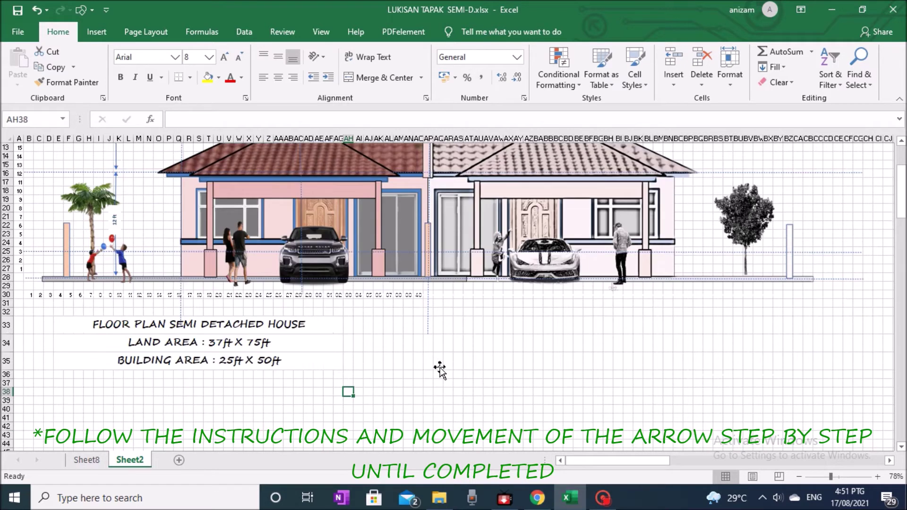
{"action": "scroll", "coordinate": [442, 355], "scroll_direction": "down", "scroll_amount": 1}
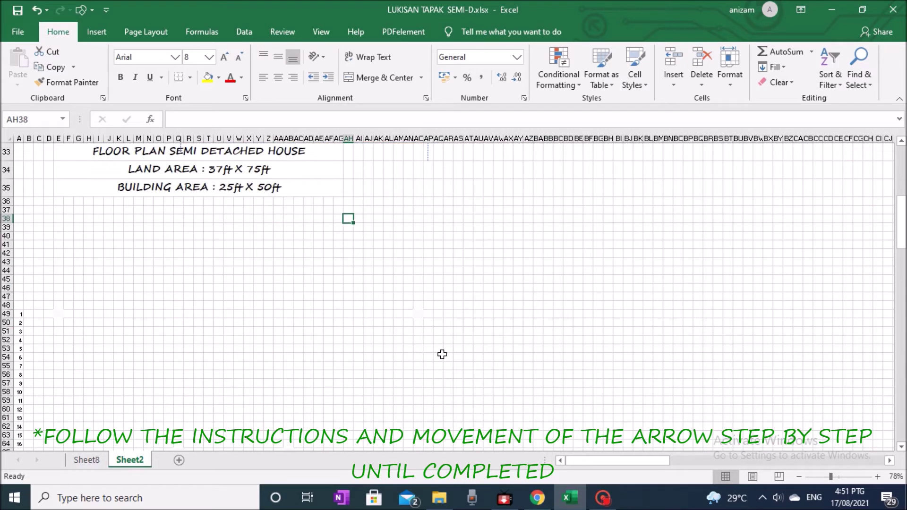
{"action": "left_click", "coordinate": [97, 34]}
{"action": "left_click", "coordinate": [158, 62]}
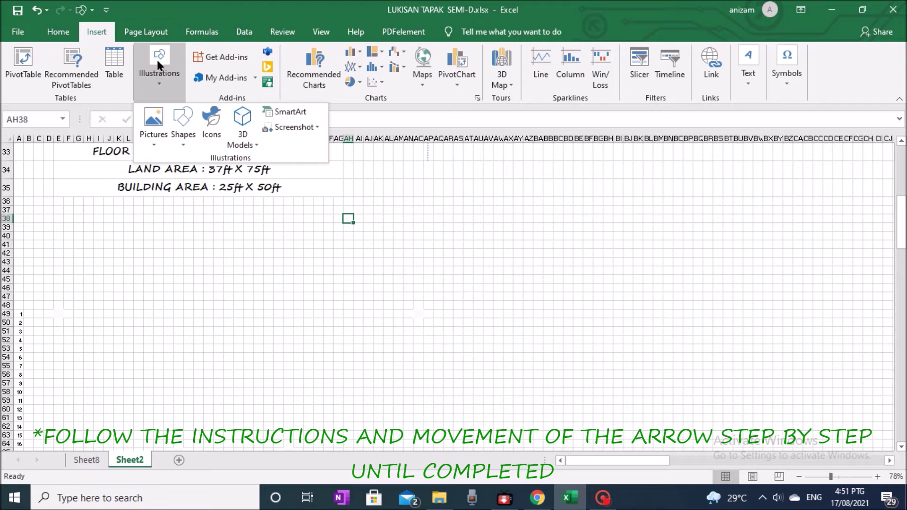
{"action": "left_click", "coordinate": [190, 131]}
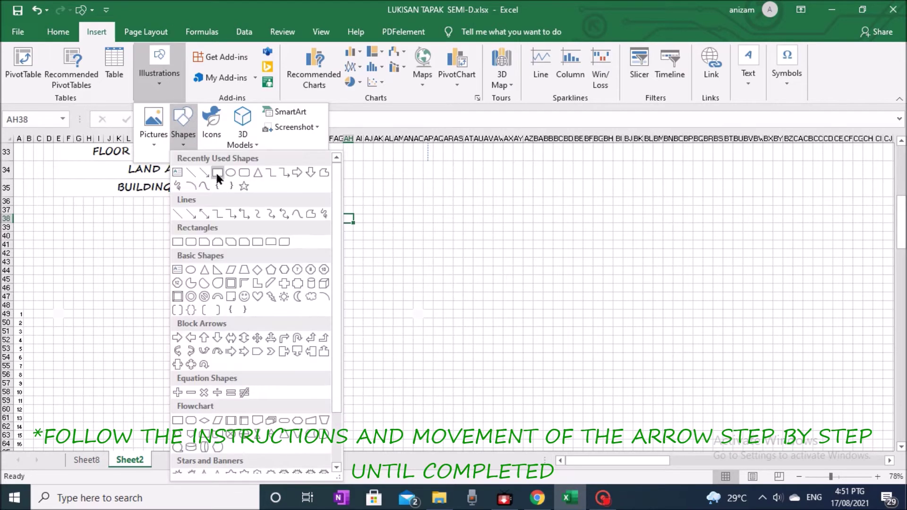
{"action": "left_click", "coordinate": [217, 172]}
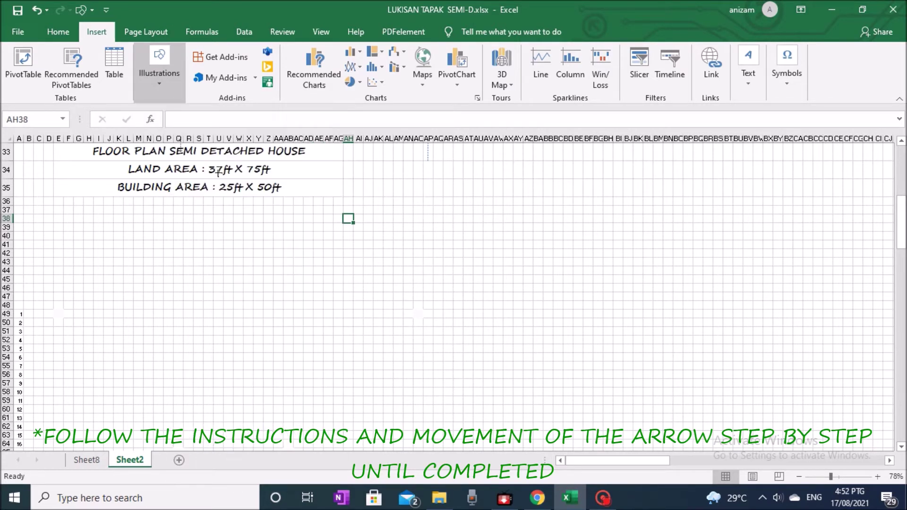
{"action": "mouse_move", "coordinate": [475, 204]}
{"action": "left_mouse_down"}
{"action": "mouse_move", "coordinate": [571, 218]}
{"action": "mouse_move", "coordinate": [625, 306]}
{"action": "mouse_move", "coordinate": [627, 325]}
{"action": "left_mouse_up"}
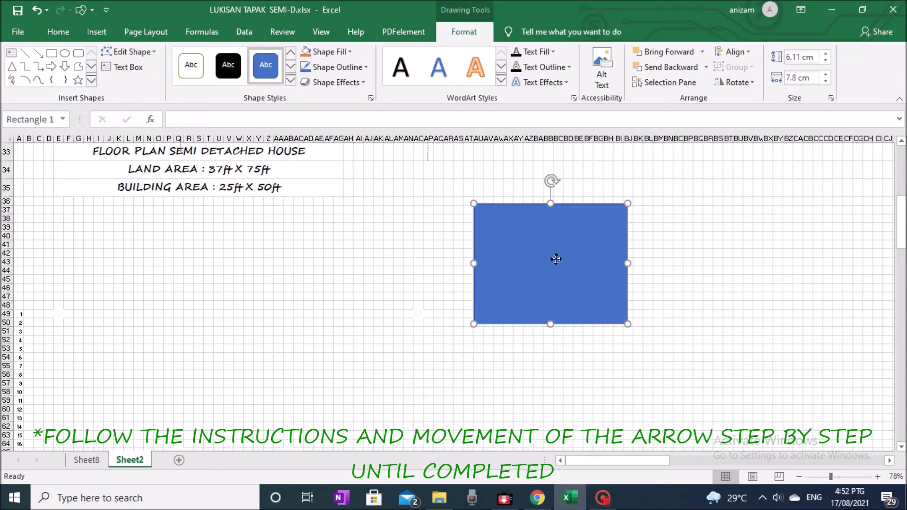
Remove the new rectangle's fill in its shape formatting.
{"action": "right_click", "coordinate": [557, 261]}
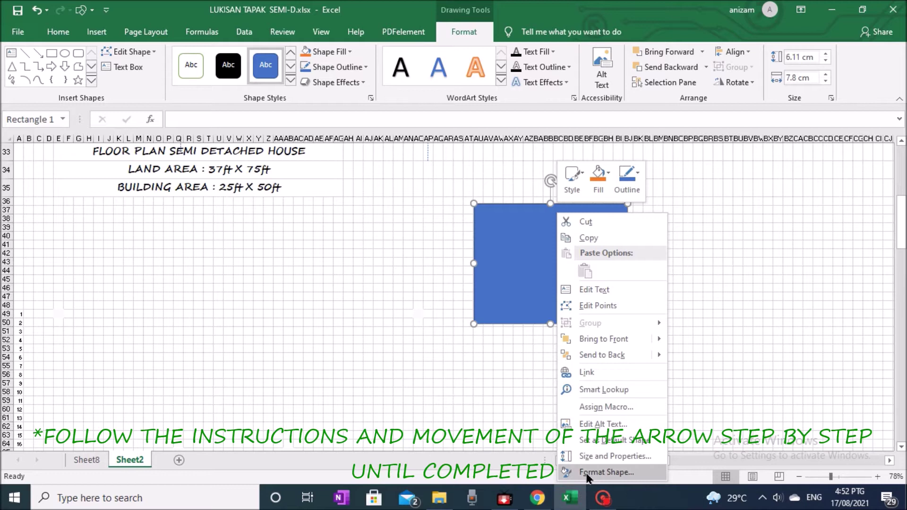
{"action": "left_click", "coordinate": [588, 472]}
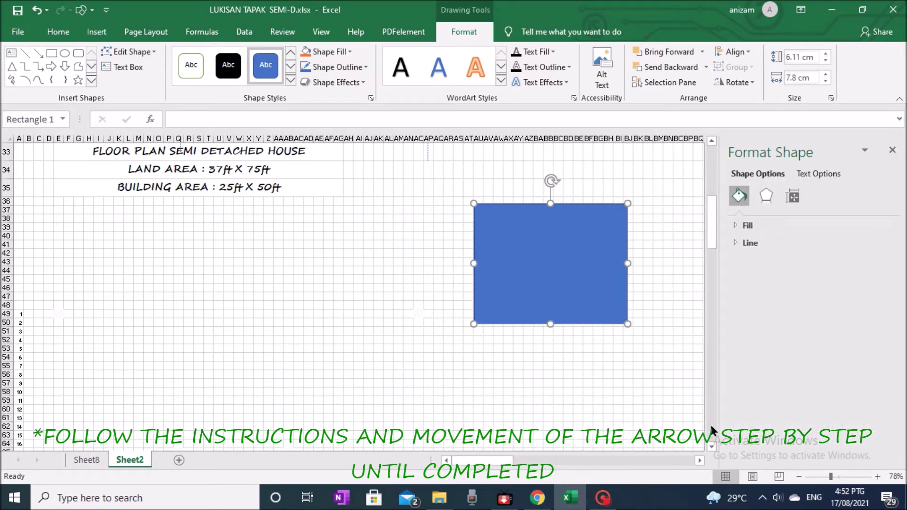
{"action": "left_click", "coordinate": [748, 226]}
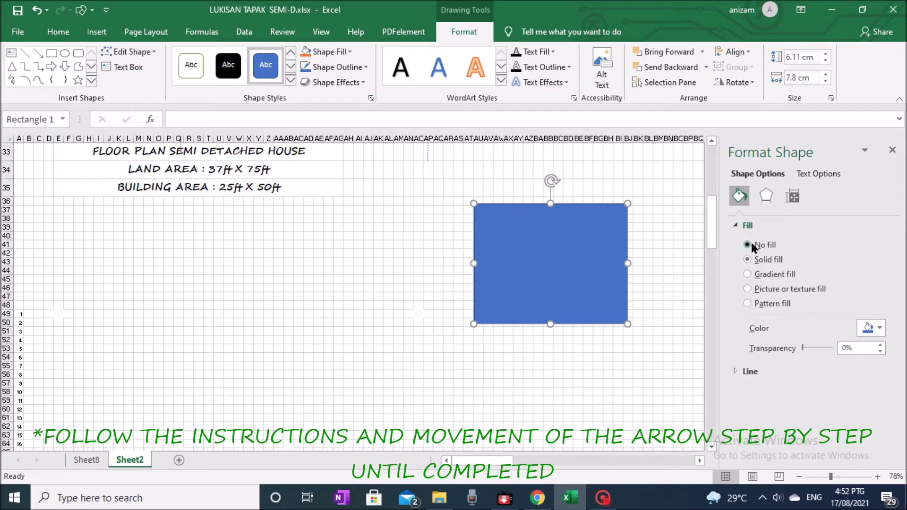
{"action": "left_click", "coordinate": [751, 244]}
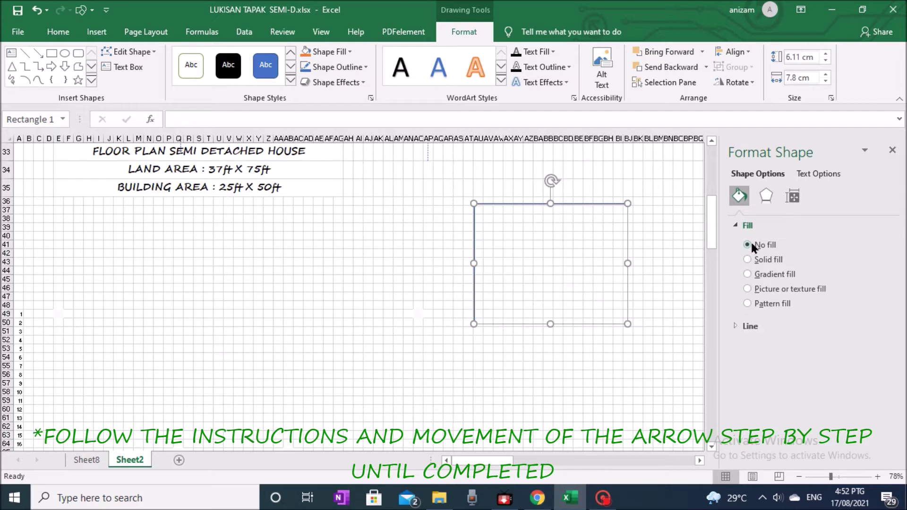
Give the rectangle an 8 pt light grey outline and shade the land area title cell in the same grey.
{"action": "left_click", "coordinate": [752, 326]}
{"action": "scroll", "coordinate": [812, 285], "scroll_direction": "down", "scroll_amount": 2}
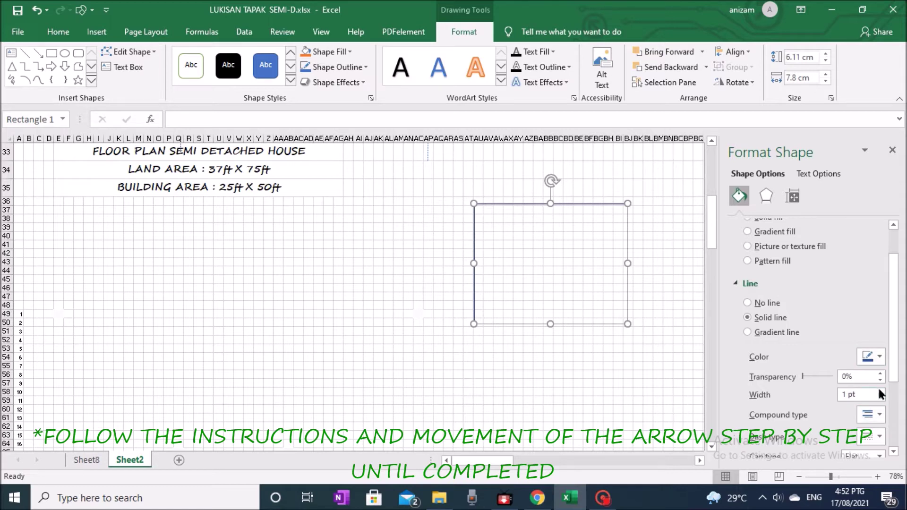
{"action": "left_click_drag", "start_coordinate": [880, 392], "coordinate": [880, 391]}
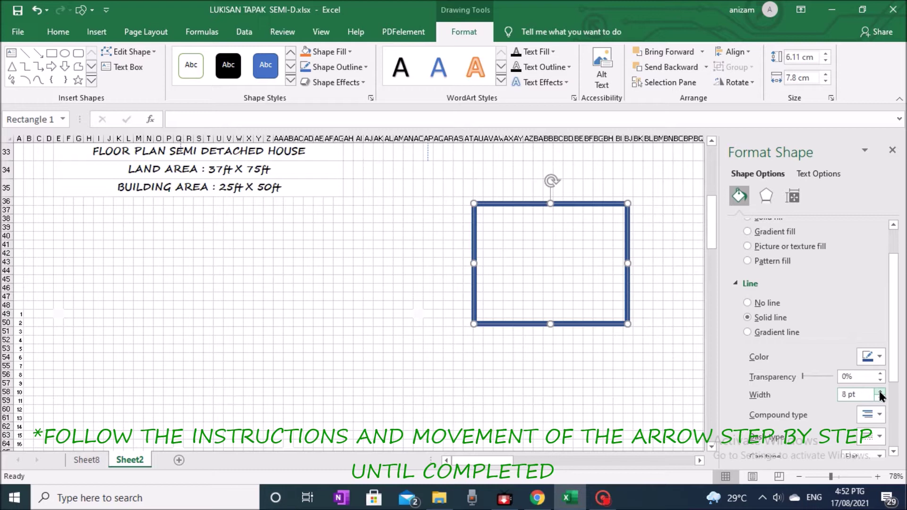
{"action": "left_click", "coordinate": [874, 356]}
{"action": "left_click", "coordinate": [795, 250]}
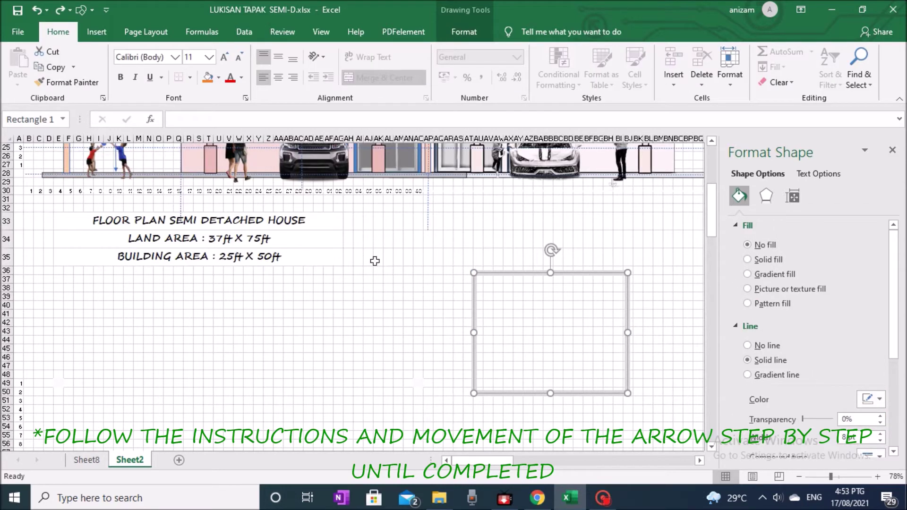
{"action": "left_click", "coordinate": [125, 237]}
Move and stretch the grey rectangle to span columns E to AO and rows 49 to 123 as the land boundary.
{"action": "left_click_drag", "start_coordinate": [558, 273], "coordinate": [157, 186]}
{"action": "left_click_drag", "start_coordinate": [214, 243], "coordinate": [421, 258]}
{"action": "left_click_drag", "start_coordinate": [67, 243], "coordinate": [54, 245]}
{"action": "left_click_drag", "start_coordinate": [299, 183], "coordinate": [298, 383]}
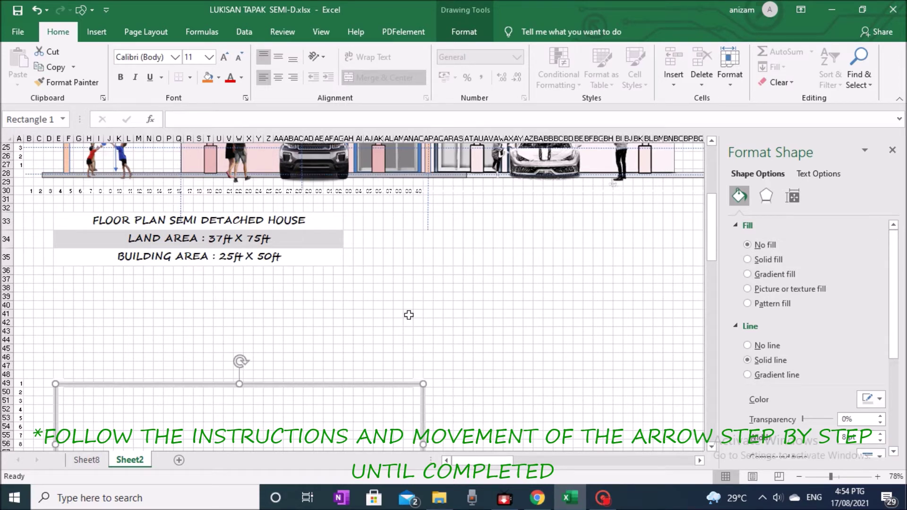
{"action": "scroll", "coordinate": [234, 196], "scroll_direction": "down", "scroll_amount": 10}
{"action": "left_click_drag", "start_coordinate": [234, 196], "coordinate": [17, 430]}
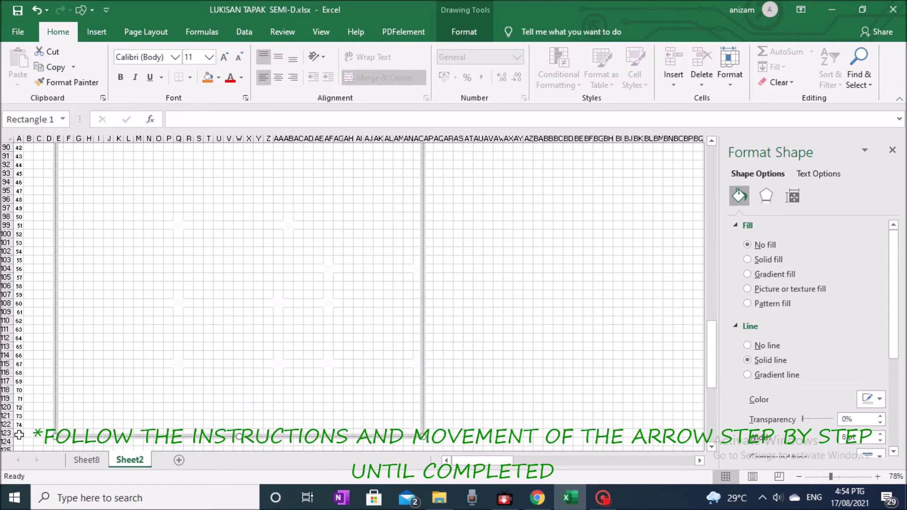
{"action": "scroll", "coordinate": [331, 359], "scroll_direction": "up", "scroll_amount": 20}
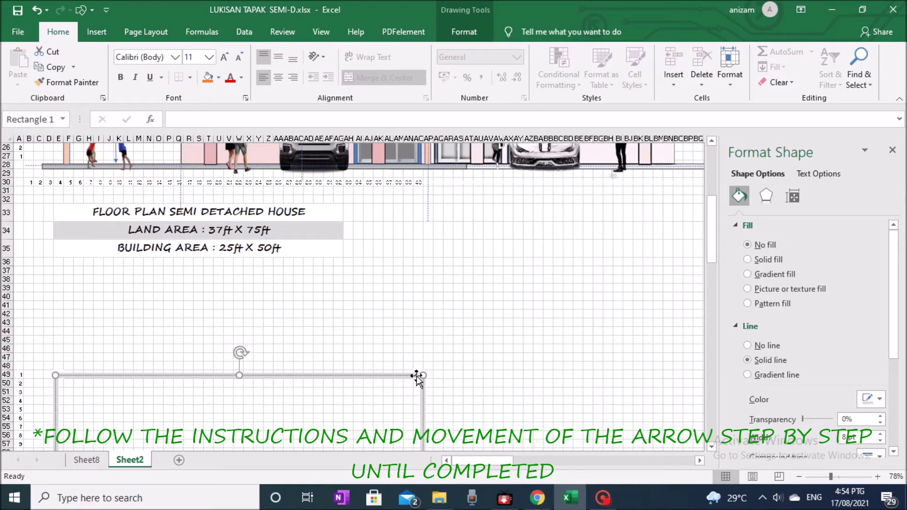
{"action": "left_click", "coordinate": [339, 331]}
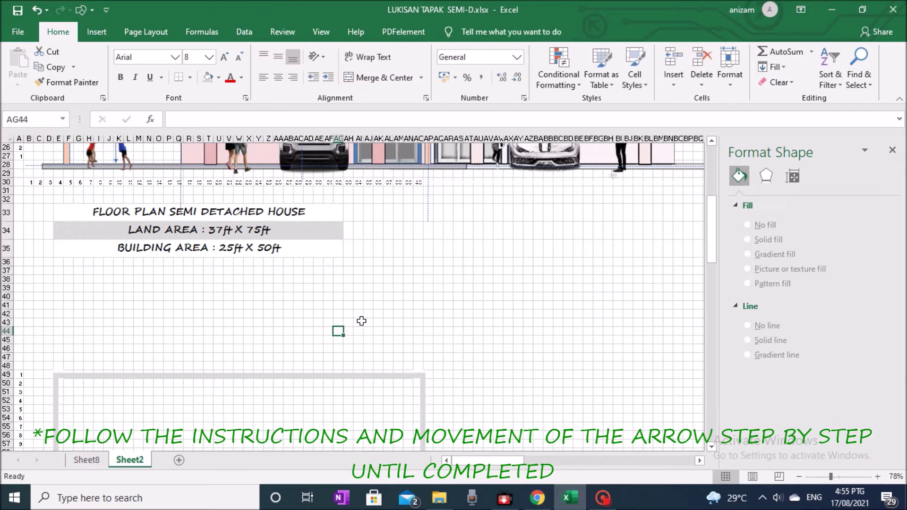
Insert a second rectangle about 7.94 cm wide and 7.29 cm high on the empty grid beside the land boundary.
{"action": "scroll", "coordinate": [399, 263], "scroll_direction": "down", "scroll_amount": 5}
{"action": "scroll", "coordinate": [399, 263], "scroll_direction": "up", "scroll_amount": 1}
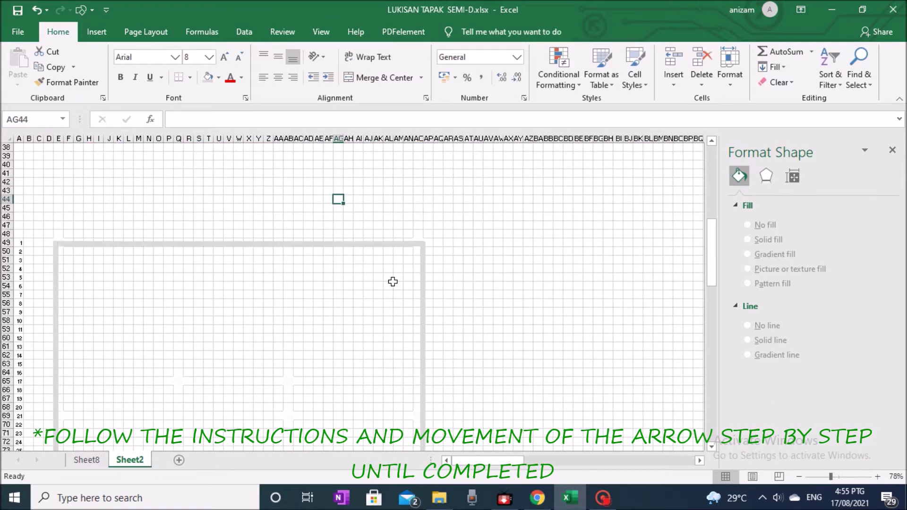
{"action": "left_click", "coordinate": [97, 32]}
{"action": "left_click", "coordinate": [160, 66]}
{"action": "left_click", "coordinate": [182, 124]}
{"action": "left_click", "coordinate": [218, 171]}
{"action": "left_click_drag", "start_coordinate": [528, 184], "coordinate": [626, 320]}
Set the second rectangle to no fill with an 8 pt blue outline.
{"action": "left_click", "coordinate": [742, 242]}
{"action": "scroll", "coordinate": [875, 338], "scroll_direction": "down", "scroll_amount": 1}
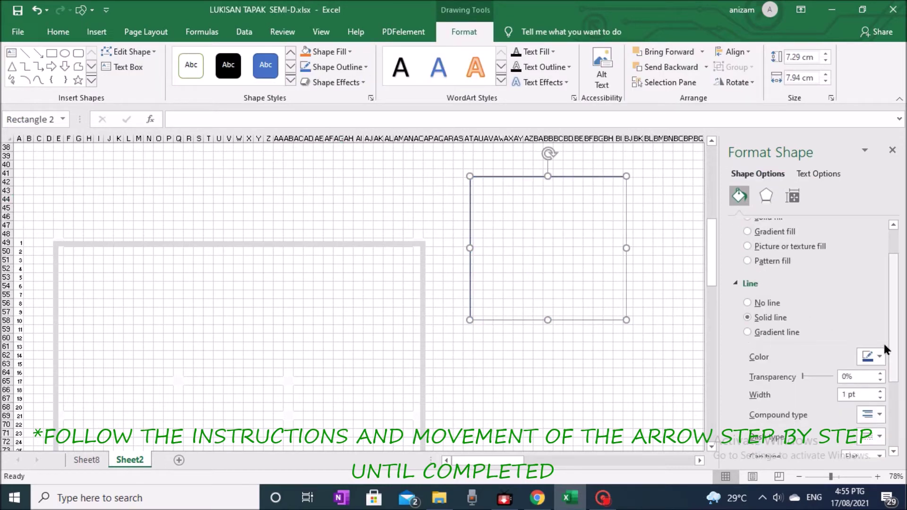
{"action": "left_click", "coordinate": [880, 392]}
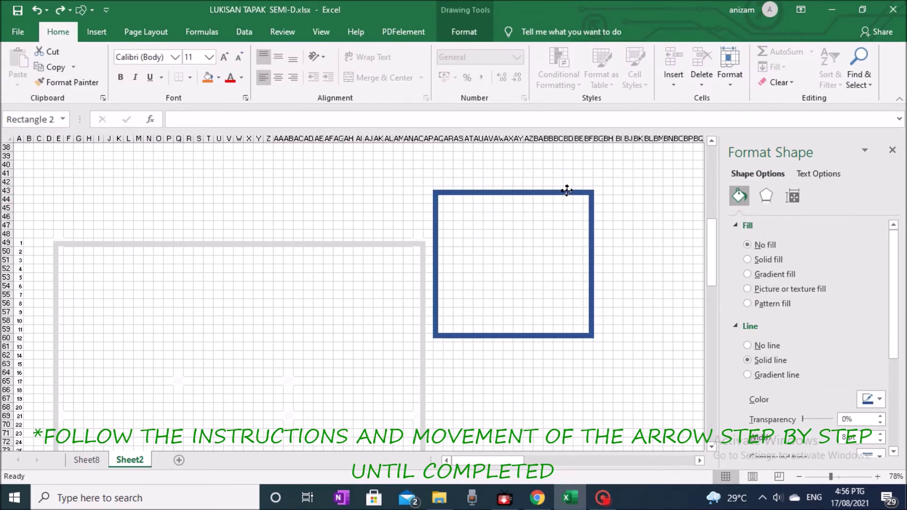
Move and resize the blue rectangle to cover columns E to AO and rows 49 to 68 at the upper end of the land boundary.
{"action": "left_click_drag", "start_coordinate": [565, 189], "coordinate": [193, 241]}
{"action": "left_click_drag", "start_coordinate": [216, 316], "coordinate": [424, 335]}
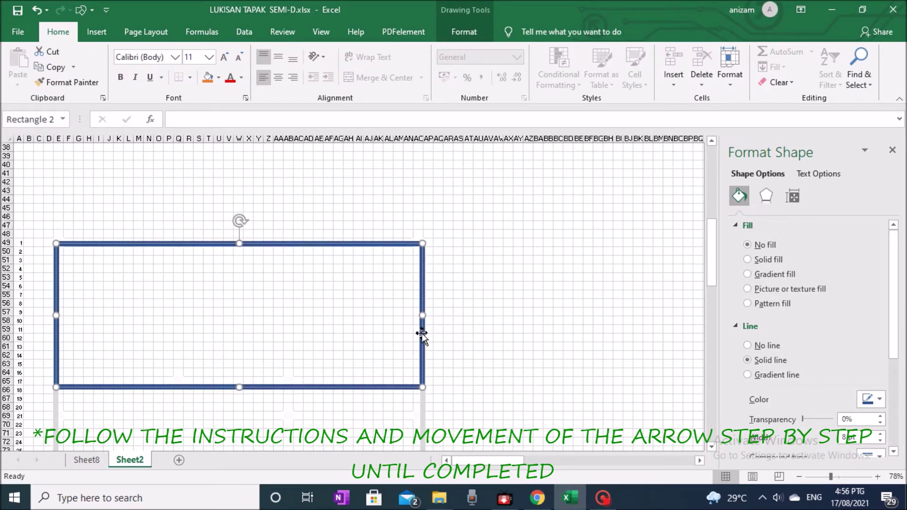
{"action": "scroll", "coordinate": [416, 300], "scroll_direction": "down", "scroll_amount": 3}
{"action": "left_click_drag", "start_coordinate": [239, 318], "coordinate": [241, 340]}
{"action": "left_click", "coordinate": [578, 330]}
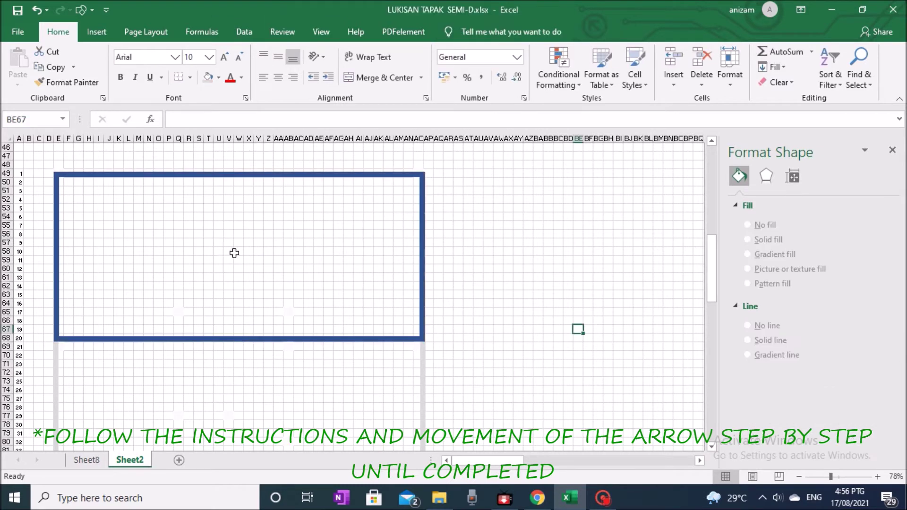
Add a borderless, unfilled text box reading CAR PORCH in bold 11 pt Segoe Script inside the blue rectangle.
{"action": "left_click", "coordinate": [96, 31]}
{"action": "left_click", "coordinate": [152, 64]}
{"action": "left_click", "coordinate": [184, 125]}
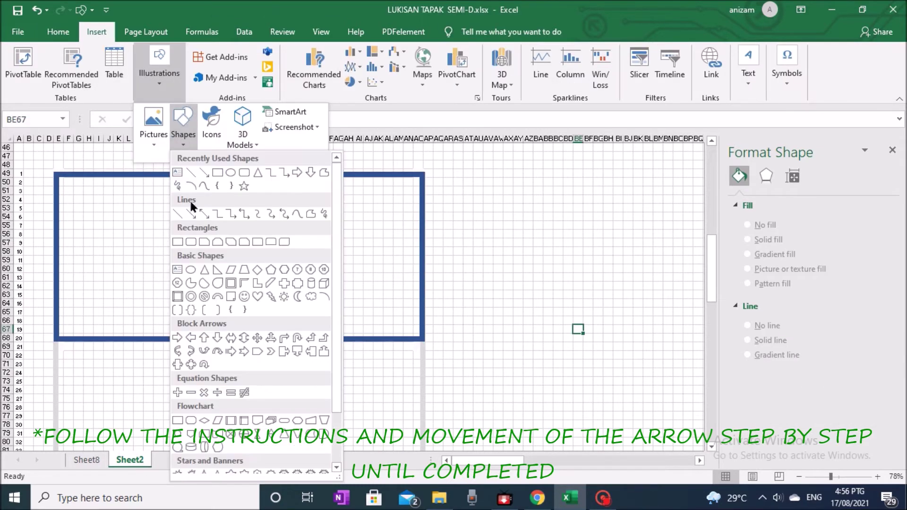
{"action": "left_click", "coordinate": [178, 270]}
{"action": "mouse_move", "coordinate": [179, 228]}
{"action": "left_mouse_down"}
{"action": "mouse_move", "coordinate": [250, 246]}
{"action": "mouse_move", "coordinate": [258, 229]}
{"action": "left_mouse_up"}
{"action": "key", "text": "ctrl+b"}
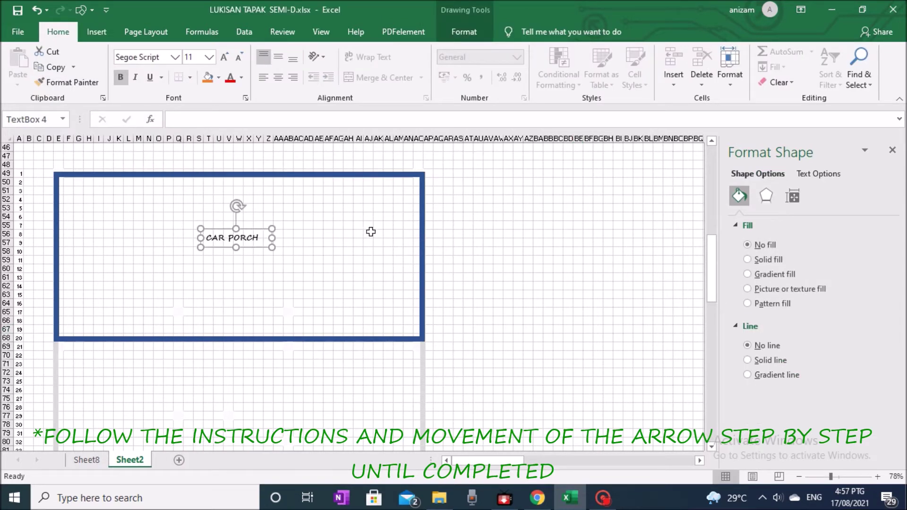
Copy the blue car porch rectangle and paste a smaller copy over rows 49 to 59 on the empty grid beside the plan.
{"action": "left_click", "coordinate": [384, 175]}
{"action": "right_click", "coordinate": [383, 175]}
{"action": "left_click", "coordinate": [406, 202]}
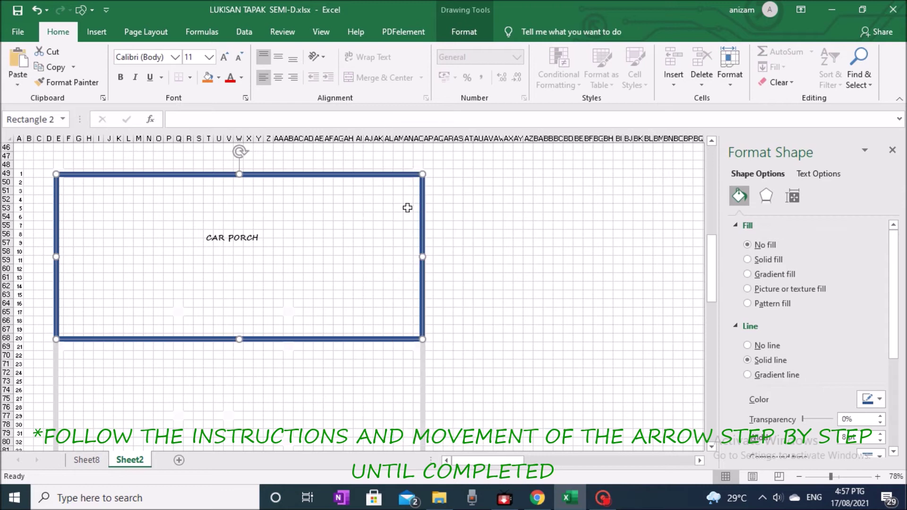
{"action": "left_click", "coordinate": [527, 200]}
{"action": "key", "text": "ctrl+v"}
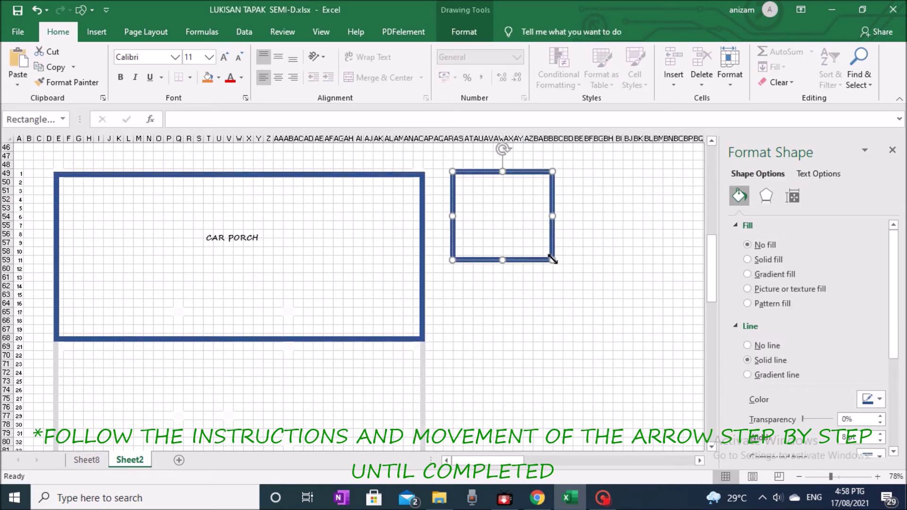
Paste a copy of the small blue rectangle into the plan and size it to columns Q to AB, rows 65 to 80.
{"action": "right_click", "coordinate": [554, 185]}
{"action": "right_click", "coordinate": [542, 174]}
{"action": "left_click", "coordinate": [568, 194]}
{"action": "right_click", "coordinate": [578, 210]}
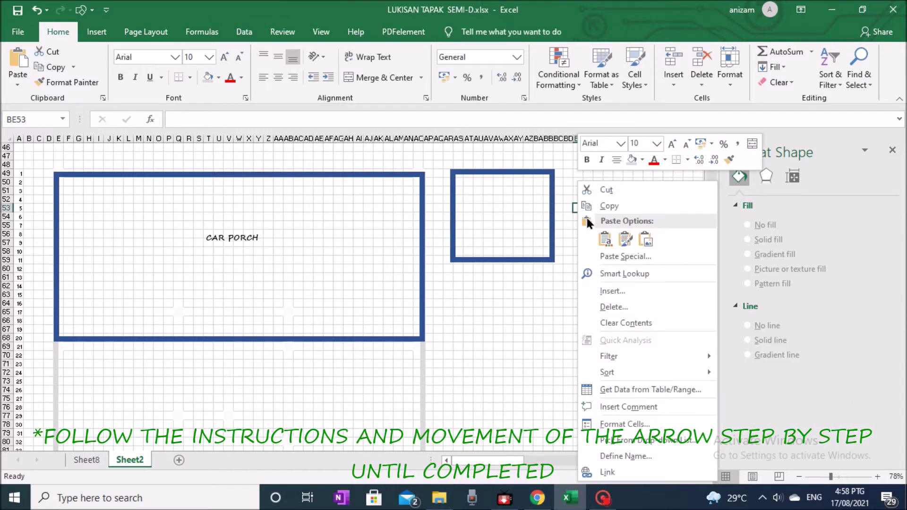
{"action": "left_click", "coordinate": [626, 240]}
{"action": "left_click_drag", "start_coordinate": [635, 204], "coordinate": [251, 321]}
{"action": "left_click_drag", "start_coordinate": [278, 356], "coordinate": [285, 357]}
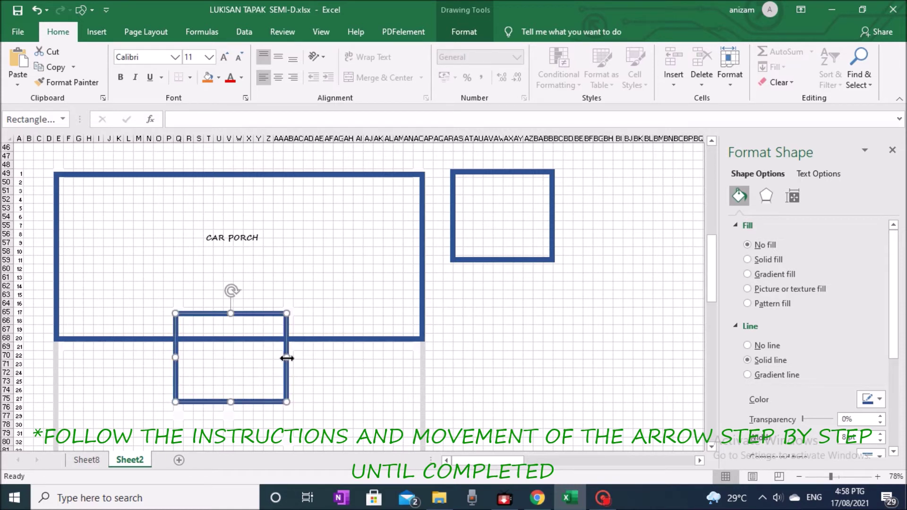
{"action": "scroll", "coordinate": [291, 343], "scroll_direction": "down", "scroll_amount": 5}
{"action": "left_click_drag", "start_coordinate": [229, 270], "coordinate": [229, 306]}
{"action": "left_click", "coordinate": [519, 243]}
{"action": "scroll", "coordinate": [299, 263], "scroll_direction": "down", "scroll_amount": 2}
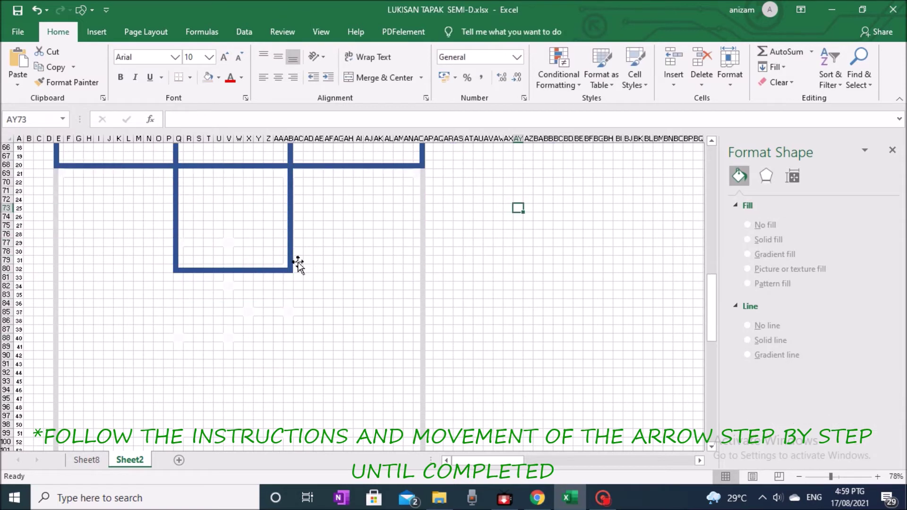
Copy the CAR PORCH label into the rectangle in columns Q to AB and change its text to MASTER BEDROOM.
{"action": "scroll", "coordinate": [249, 269], "scroll_direction": "up", "scroll_amount": 8}
{"action": "right_click", "coordinate": [250, 269]}
{"action": "left_click", "coordinate": [293, 237]}
{"action": "right_click", "coordinate": [291, 312]}
{"action": "left_click", "coordinate": [310, 67]}
{"action": "left_click_drag", "start_coordinate": [290, 309], "coordinate": [257, 405]}
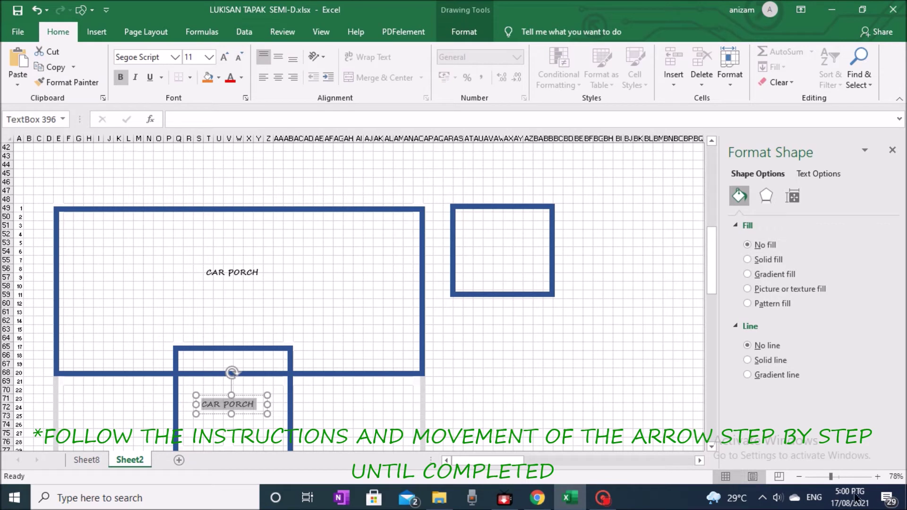
{"action": "type", "text": "MASTER BEDROOM"}
{"action": "key", "text": "Escape"}
{"action": "scroll", "coordinate": [316, 353], "scroll_direction": "down", "scroll_amount": 5}
{"action": "left_click", "coordinate": [357, 268]}
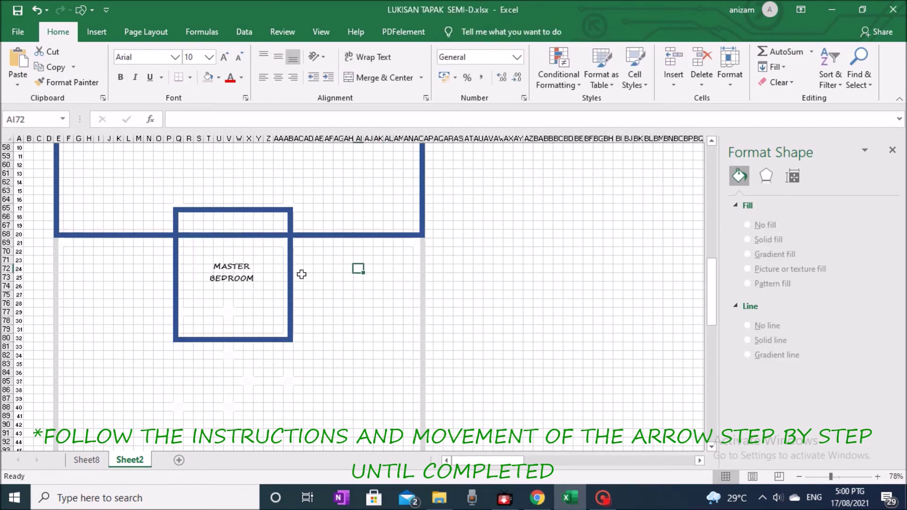
Duplicate the master bedroom rectangle and place the copy over columns Q to AB, rows 85 to 100.
{"action": "left_click", "coordinate": [290, 279]}
{"action": "left_click_drag", "start_coordinate": [290, 241], "coordinate": [293, 397]}
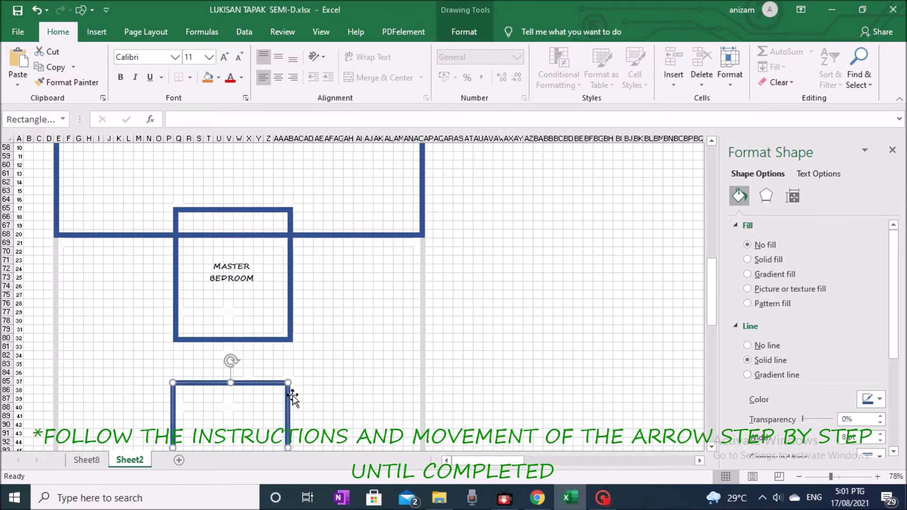
{"action": "scroll", "coordinate": [293, 397], "scroll_direction": "down", "scroll_amount": 4}
{"action": "left_click_drag", "start_coordinate": [289, 304], "coordinate": [291, 298]}
{"action": "left_click", "coordinate": [378, 320]}
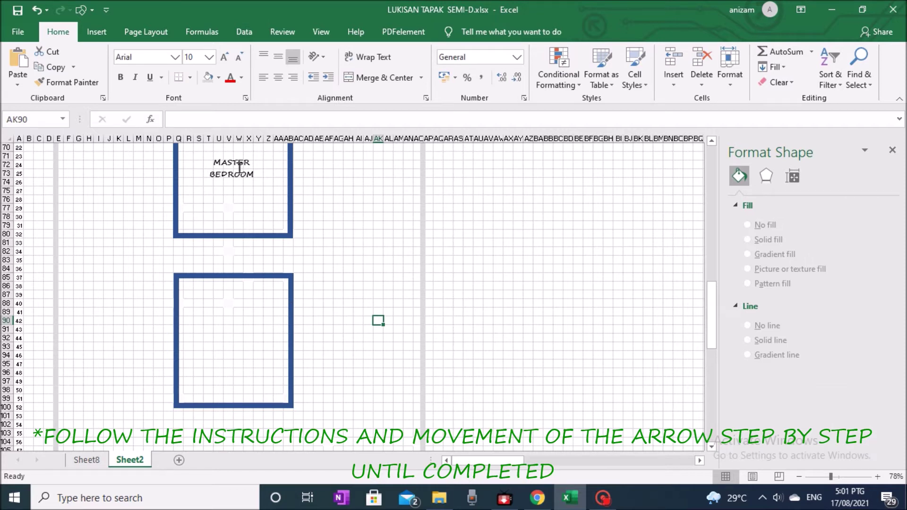
Duplicate the MASTER BEDROOM label into the lower bedroom rectangle and change its text to BEDROOM-2.
{"action": "left_click", "coordinate": [244, 162]}
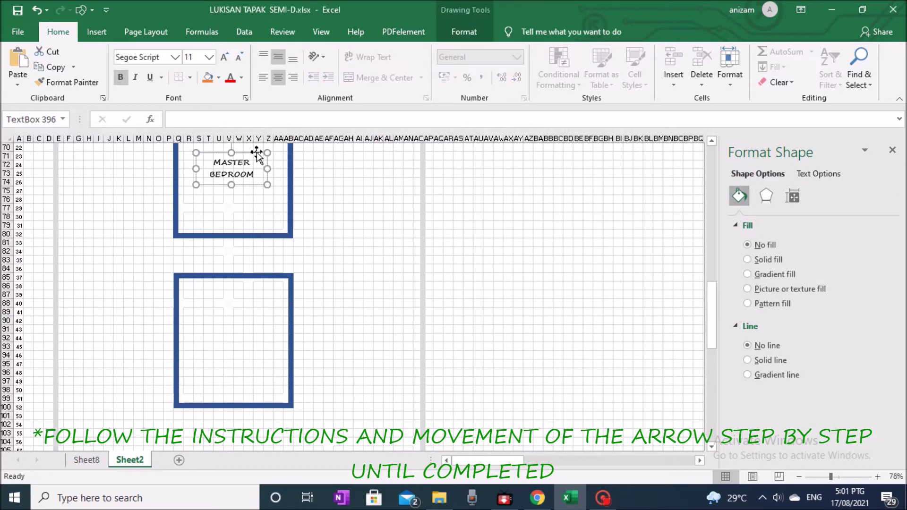
{"action": "key", "text": "ctrl+d"}
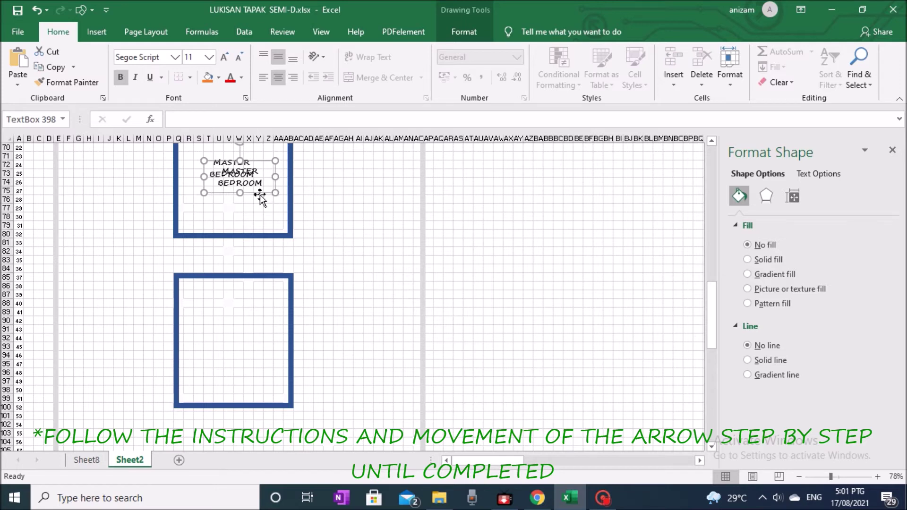
{"action": "left_click_drag", "start_coordinate": [261, 194], "coordinate": [251, 358]}
{"action": "left_click_drag", "start_coordinate": [211, 333], "coordinate": [236, 331]}
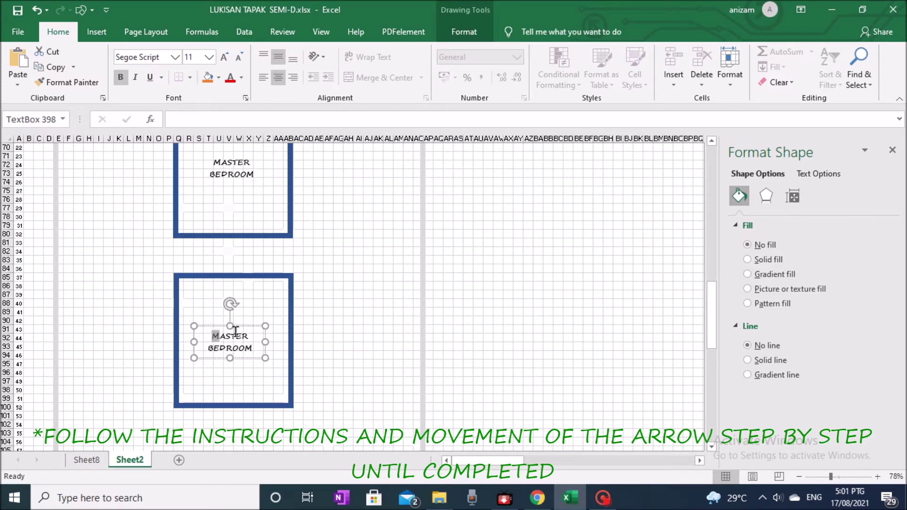
{"action": "double_click", "coordinate": [235, 331]}
{"action": "key", "text": "Delete"}
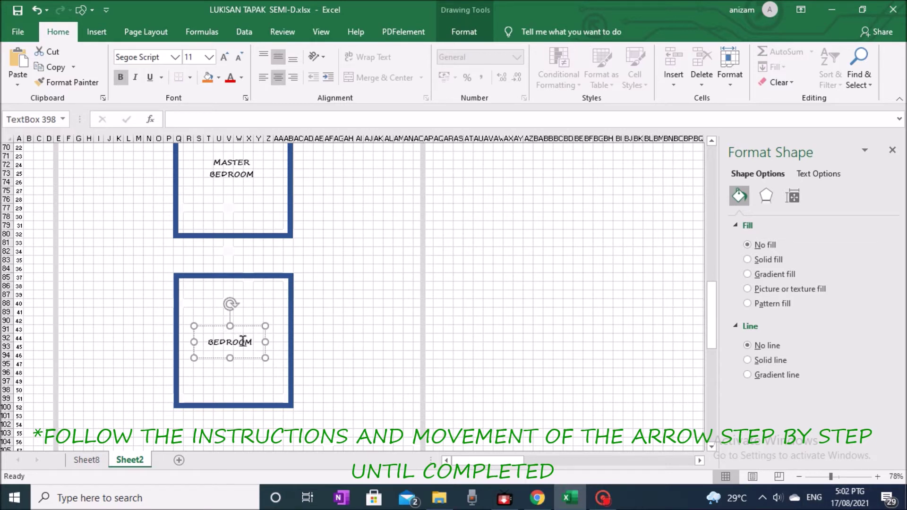
{"action": "type", "text": "-2"}
{"action": "left_click_drag", "start_coordinate": [359, 330], "coordinate": [366, 329]}
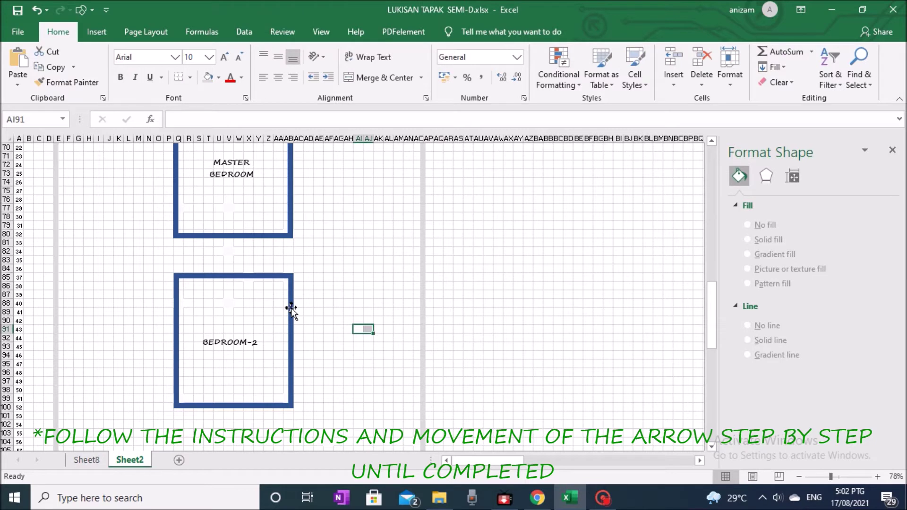
Duplicate the BEDROOM-2 rectangle and shrink the copy to columns Q to V, rows 83 to 88, for a bathroom.
{"action": "left_click", "coordinate": [291, 310]}
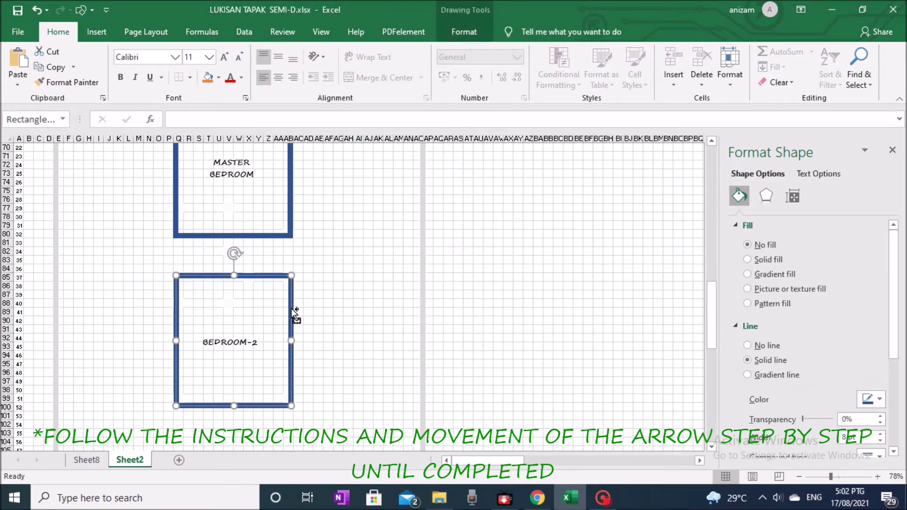
{"action": "key", "text": "ctrl+d"}
{"action": "left_click_drag", "start_coordinate": [300, 323], "coordinate": [292, 289]}
{"action": "left_click_drag", "start_coordinate": [291, 378], "coordinate": [231, 306]}
{"action": "left_click", "coordinate": [381, 291]}
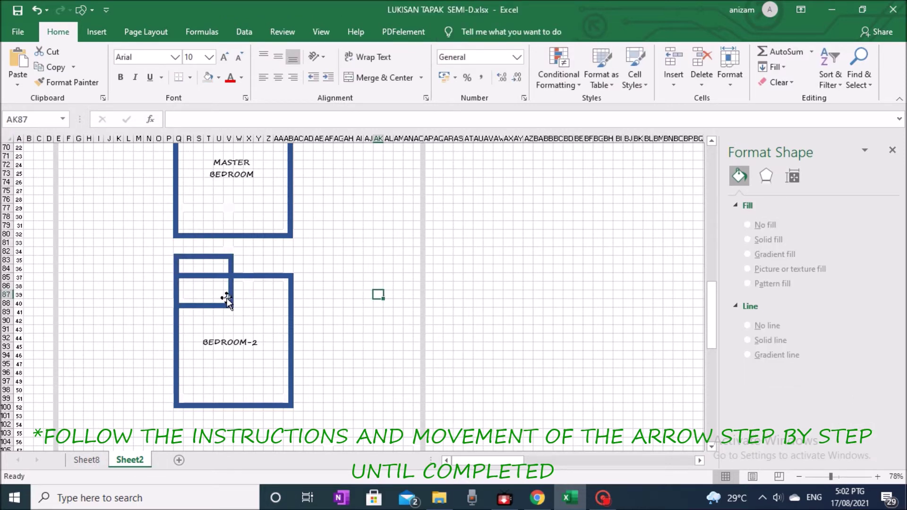
Duplicate the small bathroom rectangle and place the copy directly above it over rows 77 to 82.
{"action": "left_click", "coordinate": [229, 299]}
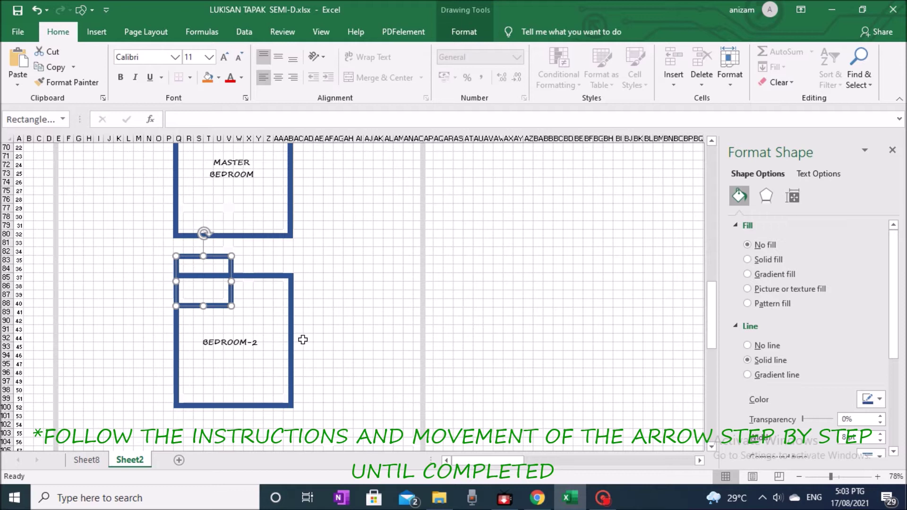
{"action": "key", "text": "ctrl+d"}
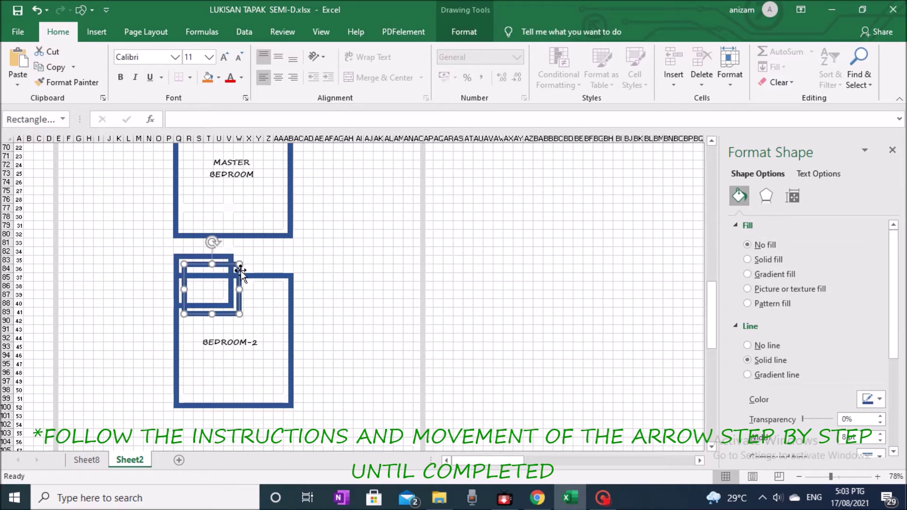
{"action": "left_click_drag", "start_coordinate": [237, 271], "coordinate": [232, 212]}
{"action": "left_click", "coordinate": [387, 336]}
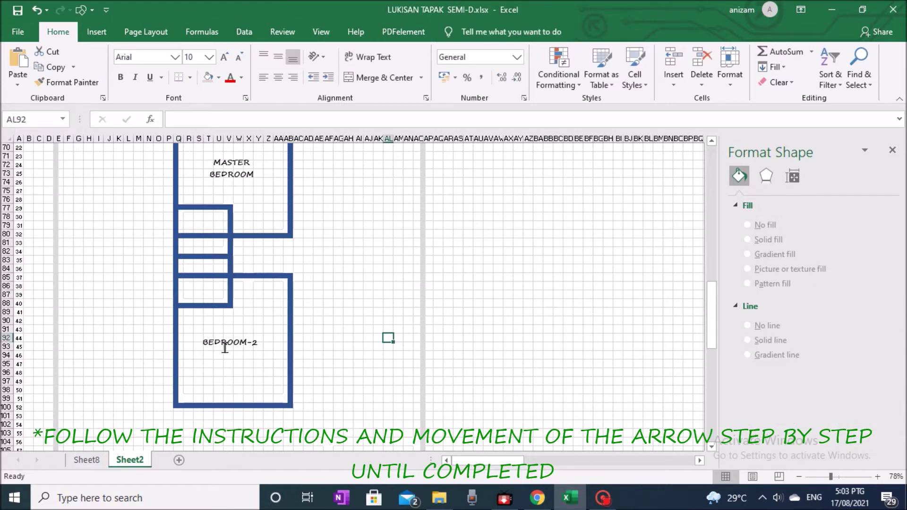
Duplicate the BEDROOM-2 label, change its text to BATHROOM, and place one copy in each small bathroom rectangle.
{"action": "left_click", "coordinate": [247, 326]}
{"action": "key", "text": "ctrl+d"}
{"action": "left_click_drag", "start_coordinate": [264, 358], "coordinate": [336, 302]}
{"action": "left_click_drag", "start_coordinate": [265, 335], "coordinate": [313, 268]}
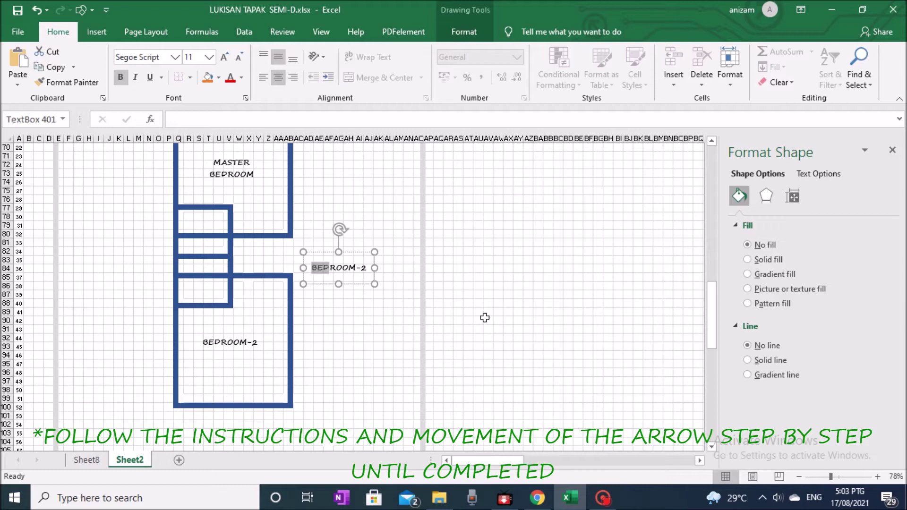
{"action": "type", "text": "BATH"}
{"action": "key", "text": "Delete"}
{"action": "key", "text": "Delete"}
{"action": "mouse_move", "coordinate": [352, 252]}
{"action": "left_mouse_down"}
{"action": "mouse_move", "coordinate": [215, 204]}
{"action": "mouse_move", "coordinate": [230, 277]}
{"action": "left_mouse_up"}
{"action": "key", "text": "ctrl+v"}
{"action": "left_click", "coordinate": [369, 242]}
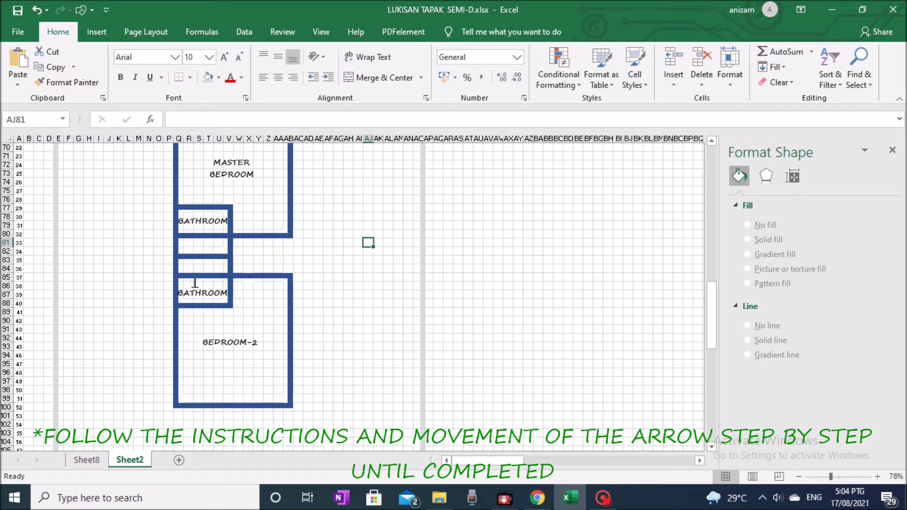
Cover the car porch wall line inside the master bedroom at row 68 with a white-filled rectangle without outline.
{"action": "scroll", "coordinate": [346, 154], "scroll_direction": "up", "scroll_amount": 4}
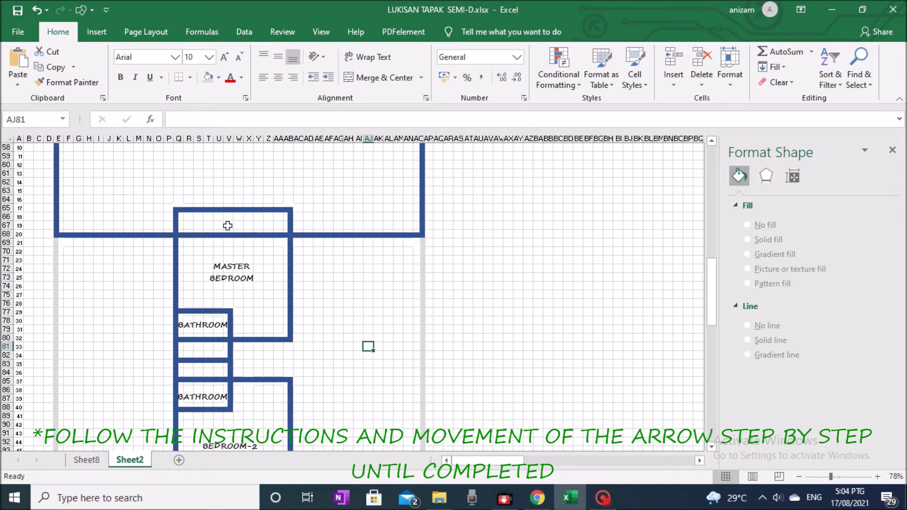
{"action": "left_click", "coordinate": [97, 33]}
{"action": "left_click", "coordinate": [160, 73]}
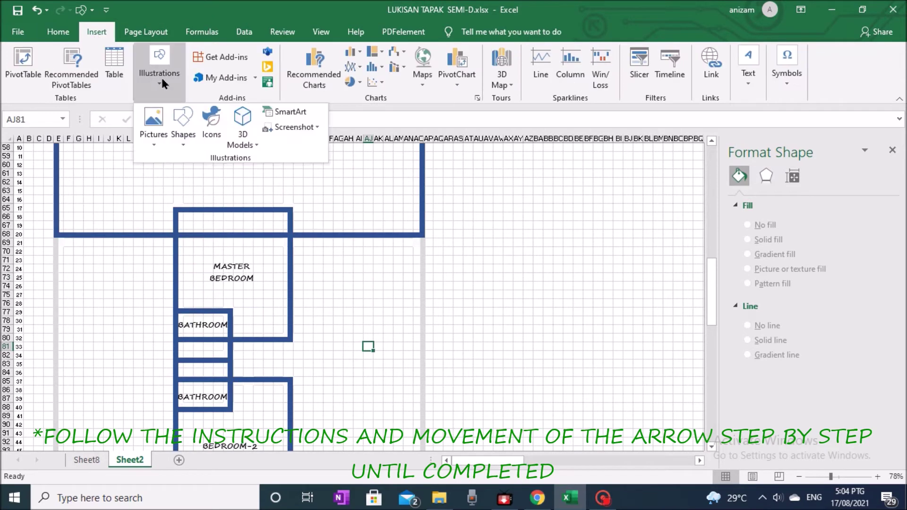
{"action": "left_click", "coordinate": [182, 144]}
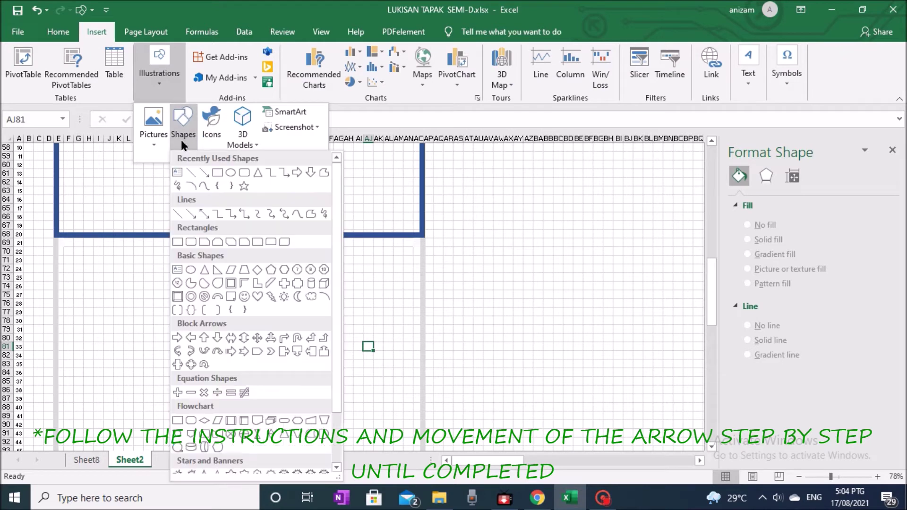
{"action": "left_click", "coordinate": [213, 170]}
{"action": "left_click_drag", "start_coordinate": [191, 229], "coordinate": [287, 244]}
{"action": "key", "text": "Right"}
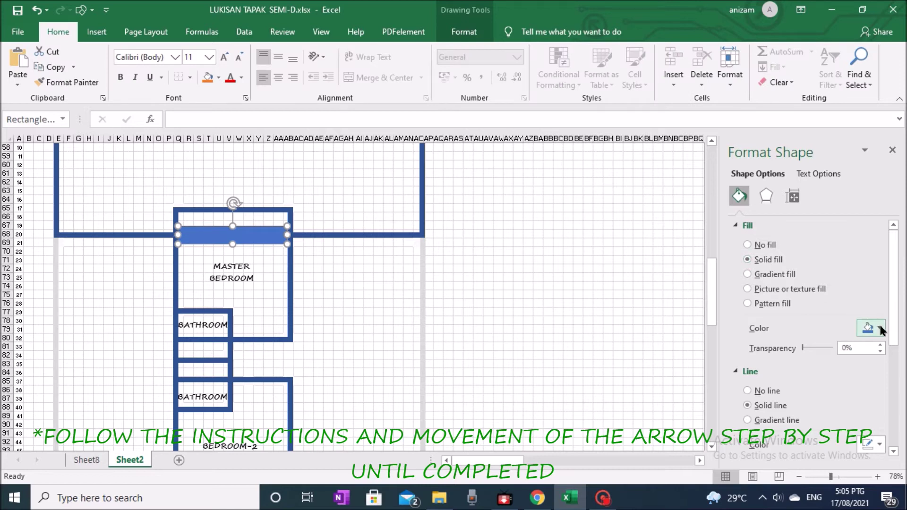
{"action": "left_click", "coordinate": [881, 329]}
{"action": "left_click", "coordinate": [798, 358]}
{"action": "left_click", "coordinate": [748, 391]}
{"action": "left_click", "coordinate": [368, 328]}
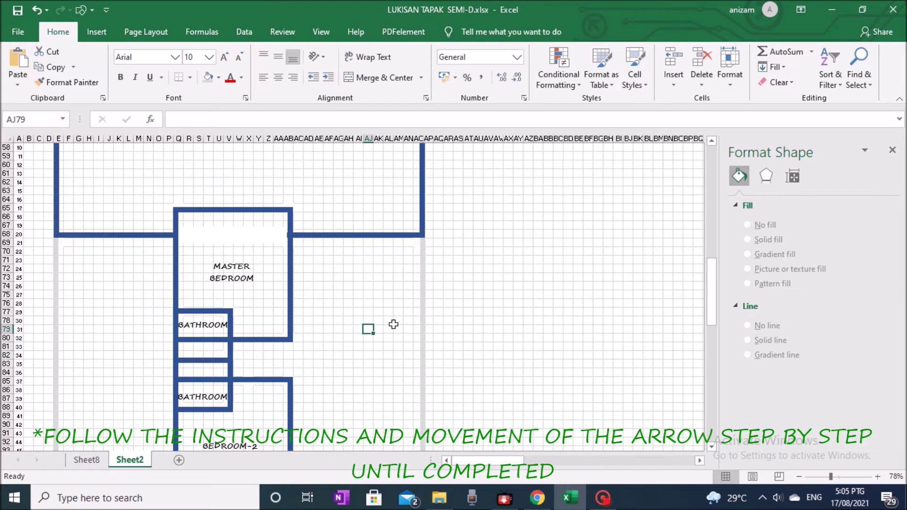
Duplicate the white cover rectangle to hide the bedroom wall lines crossing the two bathrooms.
{"action": "left_click", "coordinate": [256, 240]}
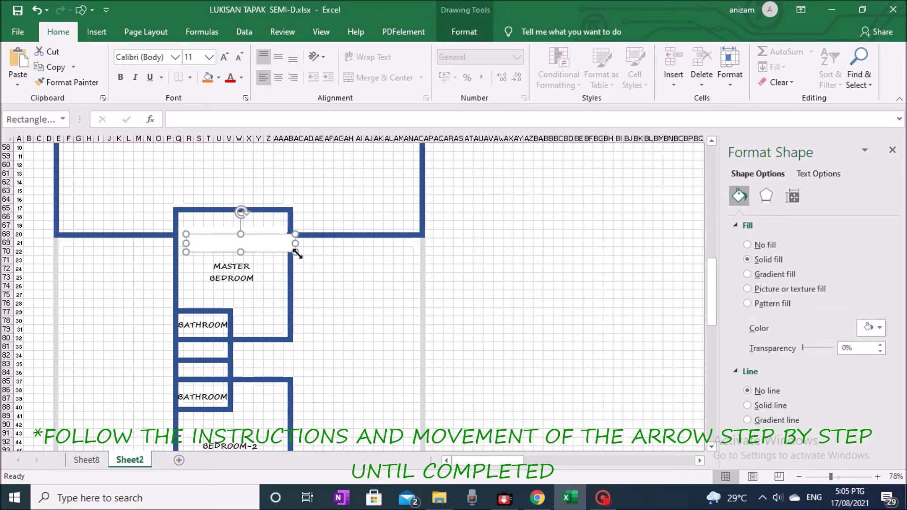
{"action": "left_click_drag", "start_coordinate": [276, 245], "coordinate": [228, 348]}
{"action": "left_click", "coordinate": [357, 348]}
{"action": "left_click", "coordinate": [208, 344]}
{"action": "key", "text": "ctrl+d"}
{"action": "left_click_drag", "start_coordinate": [232, 366], "coordinate": [221, 390]}
{"action": "left_click", "coordinate": [401, 324]}
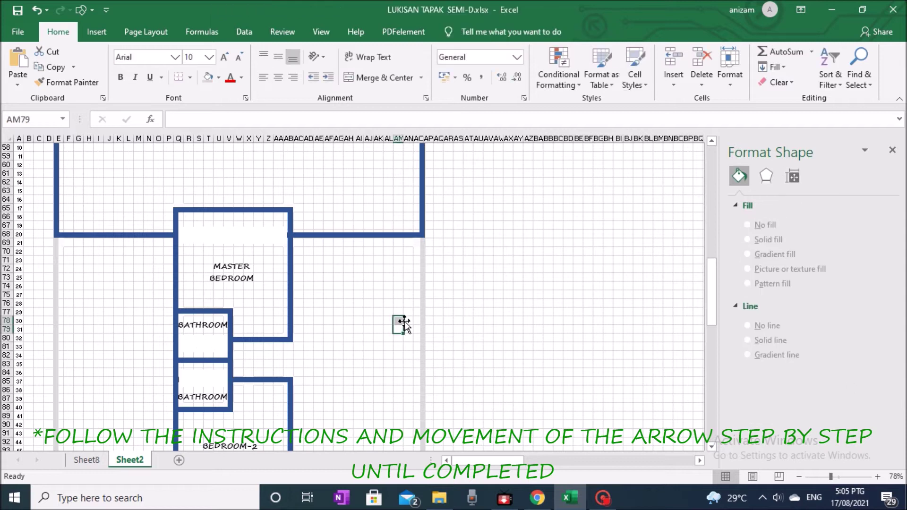
Duplicate the master bedroom rectangle and resize the copy to columns AB to AO, rows 68 to 104, beside the bedrooms.
{"action": "scroll", "coordinate": [463, 302], "scroll_direction": "down", "scroll_amount": 1}
{"action": "scroll", "coordinate": [312, 255], "scroll_direction": "down", "scroll_amount": 1}
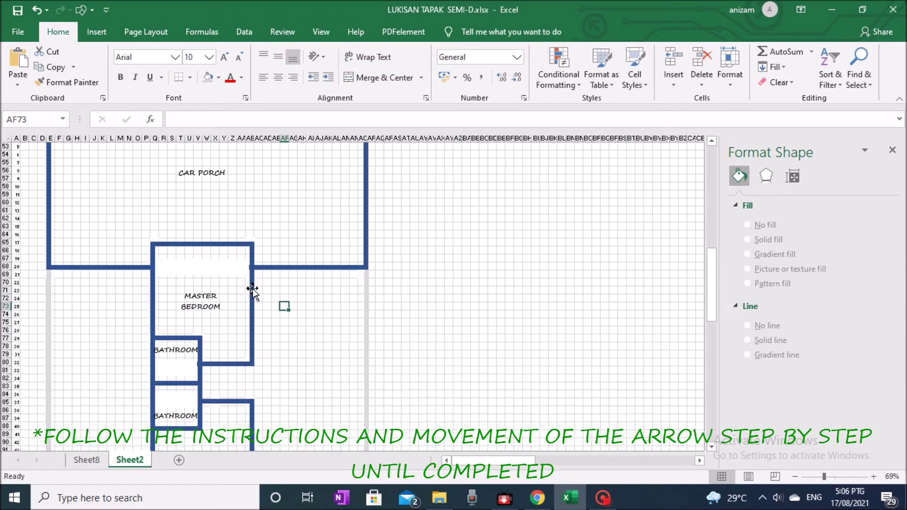
{"action": "left_click", "coordinate": [249, 290]}
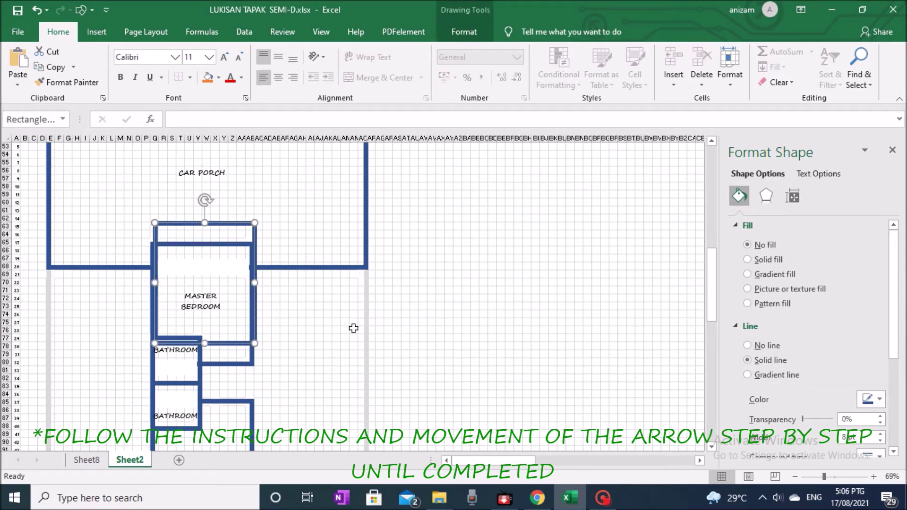
{"action": "left_click_drag", "start_coordinate": [250, 245], "coordinate": [338, 269]}
{"action": "left_click_drag", "start_coordinate": [356, 324], "coordinate": [367, 325]}
{"action": "scroll", "coordinate": [394, 260], "scroll_direction": "down", "scroll_amount": 8}
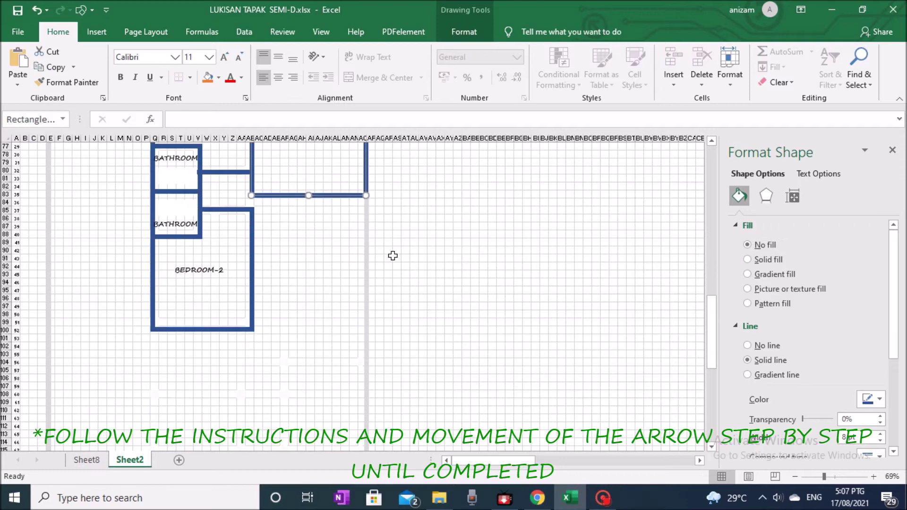
{"action": "left_click_drag", "start_coordinate": [308, 197], "coordinate": [310, 362]}
{"action": "left_click", "coordinate": [421, 308]}
Duplicate the MASTER BEDROOM label into the upper part of the tall rectangle and change its text to LIVING ROOM.
{"action": "scroll", "coordinate": [421, 308], "scroll_direction": "up", "scroll_amount": 5}
{"action": "left_click", "coordinate": [219, 236]}
{"action": "key", "text": "ctrl+d"}
{"action": "left_click_drag", "start_coordinate": [219, 229], "coordinate": [333, 251]}
{"action": "type", "text": "LIVING ROOM"}
Paste another label copy into the lower part of the tall rectangle, level with BEDROOM-2, and change its text to DINING ROOM.
{"action": "left_click", "coordinate": [311, 394]}
{"action": "key", "text": "ctrl+v"}
{"action": "type", "text": "DINING ROO"}
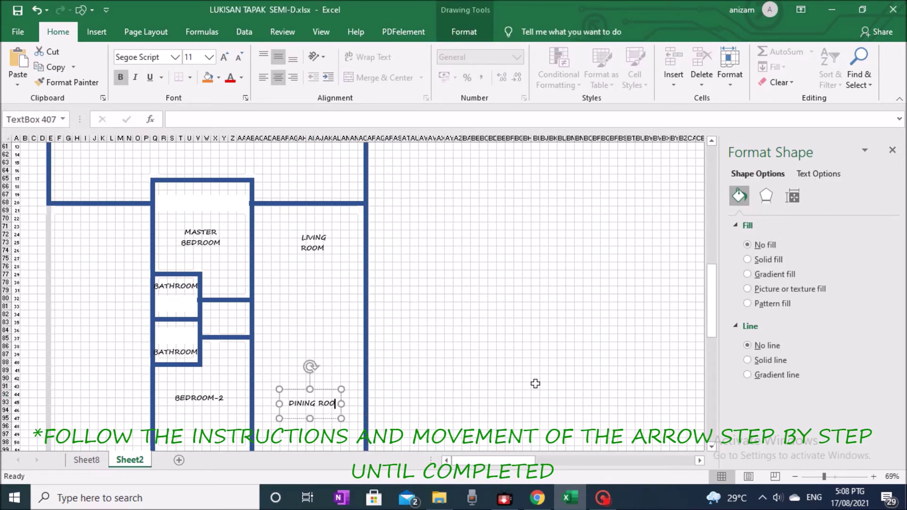
{"action": "type", "text": "M"}
{"action": "scroll", "coordinate": [462, 304], "scroll_direction": "down", "scroll_amount": 4}
{"action": "left_click", "coordinate": [474, 304]}
{"action": "scroll", "coordinate": [304, 260], "scroll_direction": "down", "scroll_amount": 4}
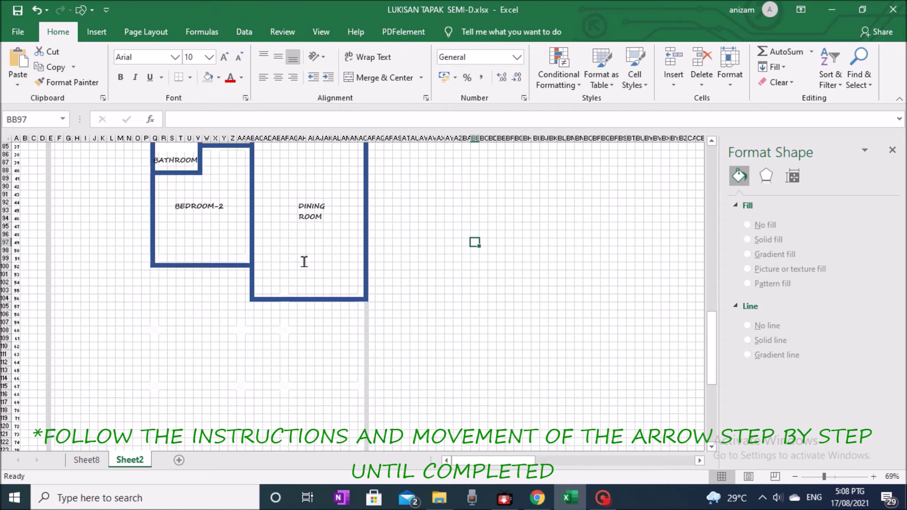
Duplicate the BEDROOM-2 rectangle and place the copy directly below it as a room of the same width reaching row 108.
{"action": "left_click", "coordinate": [208, 266]}
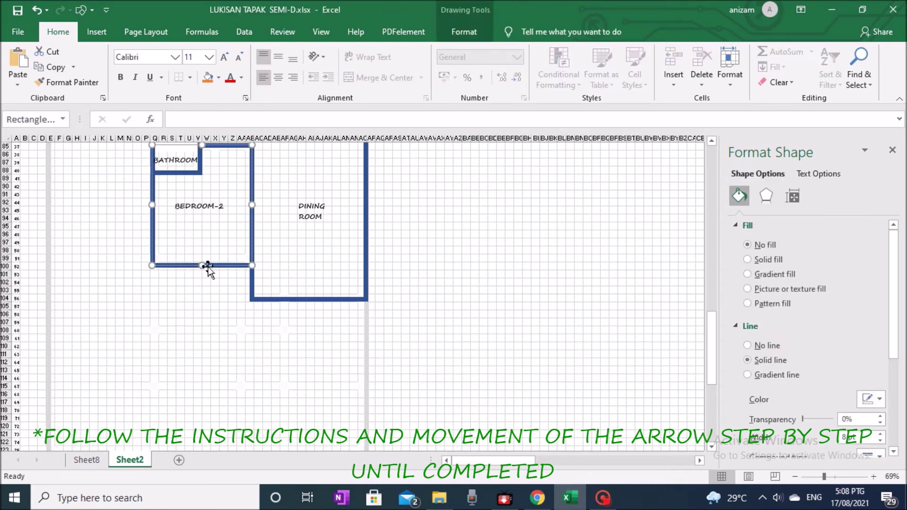
{"action": "key", "text": "ctrl+v"}
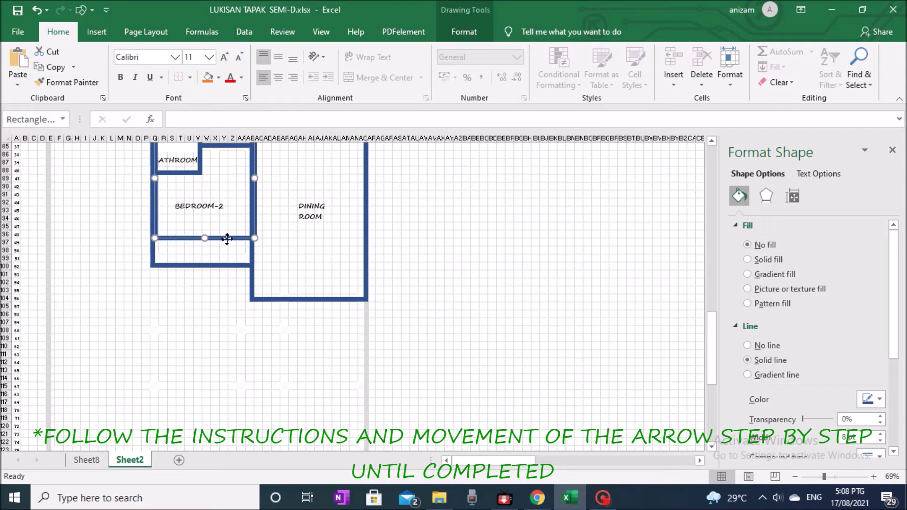
{"action": "left_click_drag", "start_coordinate": [227, 241], "coordinate": [213, 331]}
Copy the DINING ROOM label into the room below BEDROOM-2 and change its text to KITCHEN.
{"action": "left_click", "coordinate": [315, 220]}
{"action": "key", "text": "ctrl+c"}
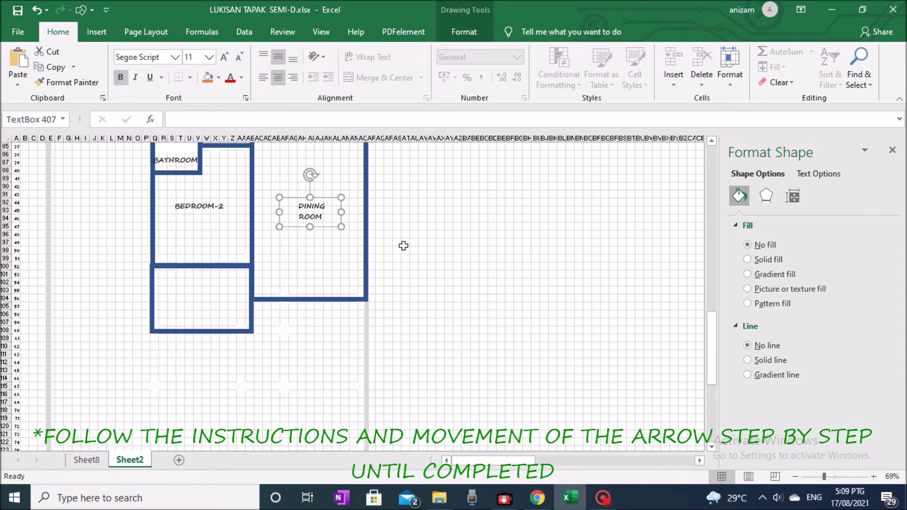
{"action": "left_click", "coordinate": [196, 292]}
{"action": "key", "text": "ctrl+v"}
{"action": "left_click_drag", "start_coordinate": [235, 285], "coordinate": [215, 295]}
{"action": "type", "text": "KITCHEN"}
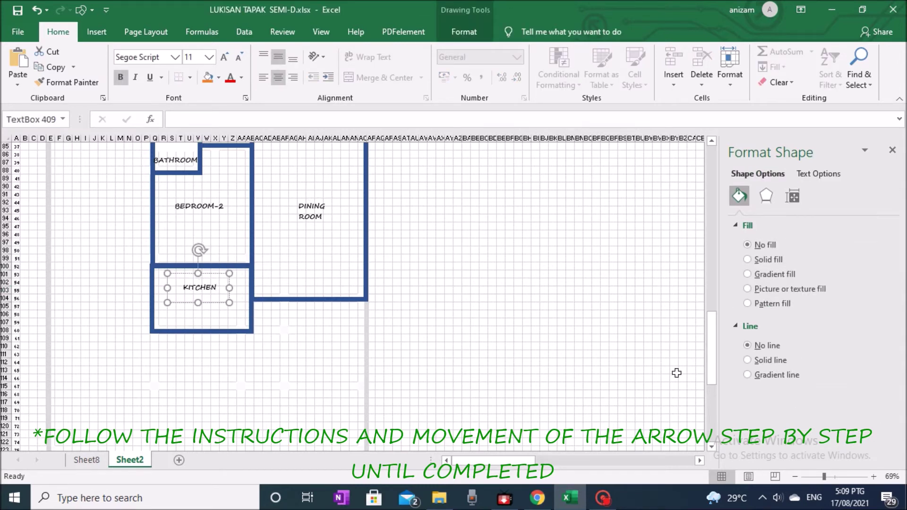
{"action": "left_click", "coordinate": [423, 299]}
Widen the kitchen rectangle to column AF so that it overlaps the lower corner of the dining room.
{"action": "scroll", "coordinate": [444, 247], "scroll_direction": "down", "scroll_amount": 1}
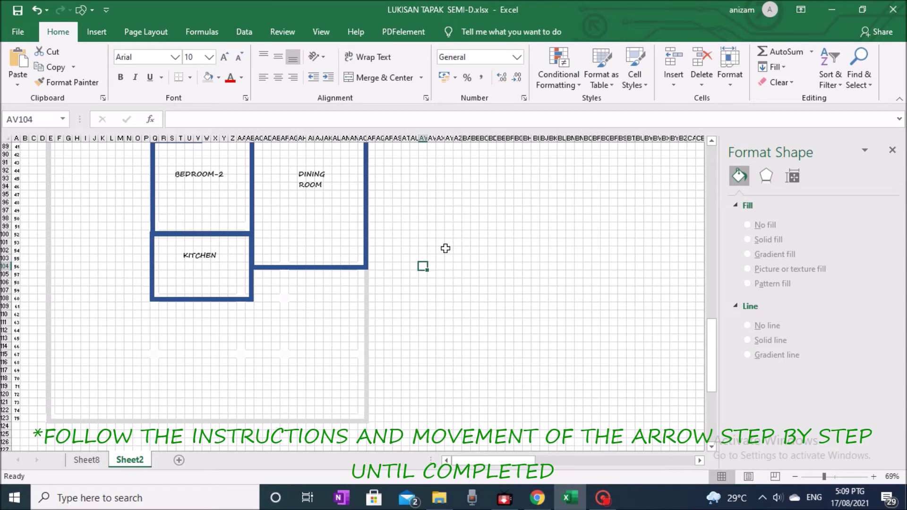
{"action": "left_click", "coordinate": [249, 250]}
{"action": "left_click_drag", "start_coordinate": [252, 266], "coordinate": [287, 267]}
Duplicate the kitchen rectangle and fit the copy below the dining room, from column AG to AO and rows 105 to 112.
{"action": "scroll", "coordinate": [424, 251], "scroll_direction": "down", "scroll_amount": 1}
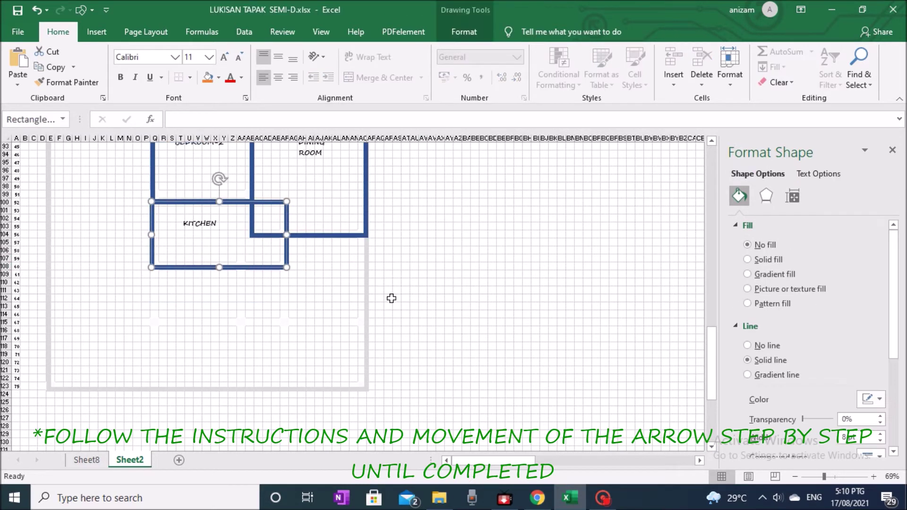
{"action": "key", "text": "ctrl+c"}
{"action": "key", "text": "ctrl+v"}
{"action": "left_click_drag", "start_coordinate": [265, 277], "coordinate": [393, 302]}
{"action": "left_click_drag", "start_coordinate": [420, 267], "coordinate": [366, 273]}
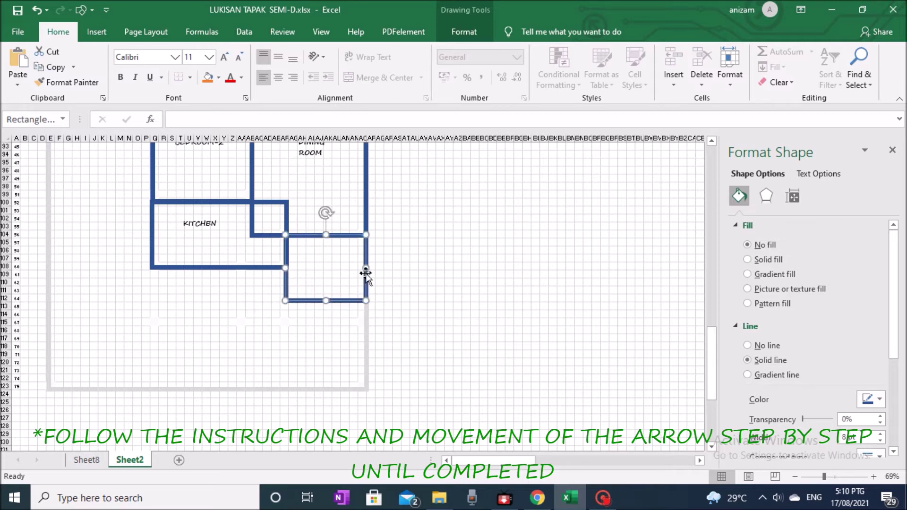
Extend the room below the dining room to row 115 and fit a copy under the kitchen, columns AA to AF, rows 109 to 115.
{"action": "left_click_drag", "start_coordinate": [324, 300], "coordinate": [273, 355]}
{"action": "key", "text": "Down"}
{"action": "left_click_drag", "start_coordinate": [245, 354], "coordinate": [242, 323]}
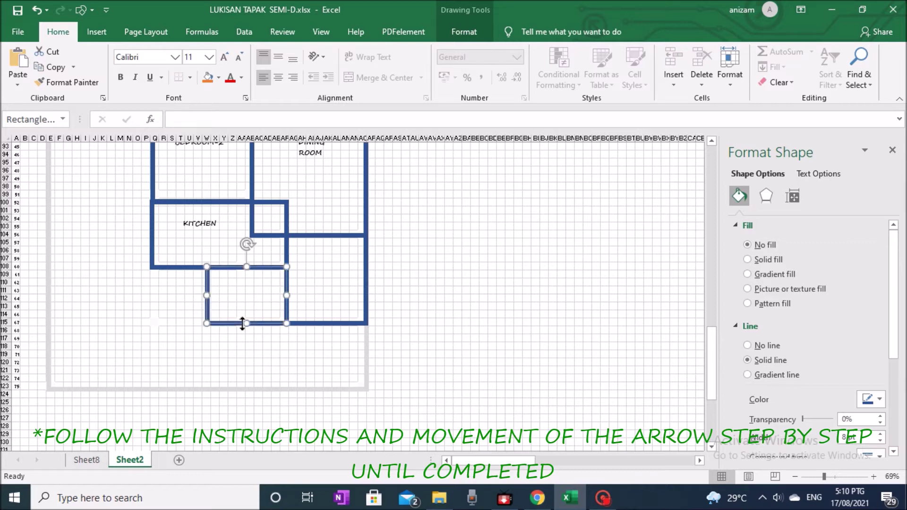
{"action": "left_click_drag", "start_coordinate": [207, 295], "coordinate": [238, 300]}
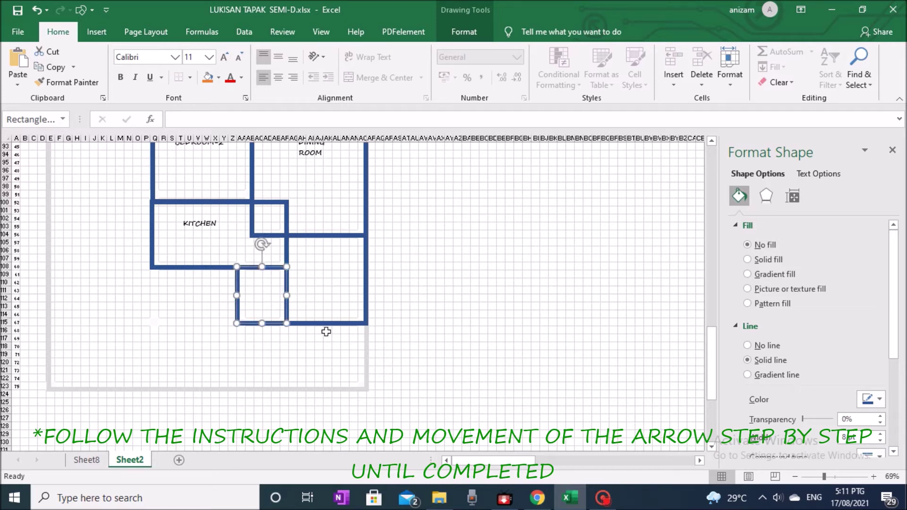
{"action": "left_click", "coordinate": [465, 370]}
Duplicate the small room rectangle and fit the copy under the kitchen's remaining width, columns Q to Z, rows 109 to 115.
{"action": "left_click", "coordinate": [256, 324]}
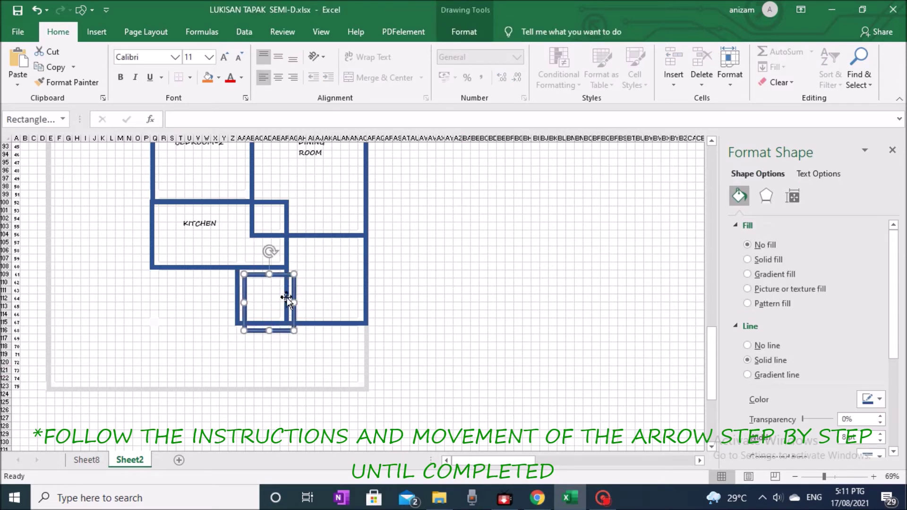
{"action": "left_click_drag", "start_coordinate": [270, 274], "coordinate": [233, 304]}
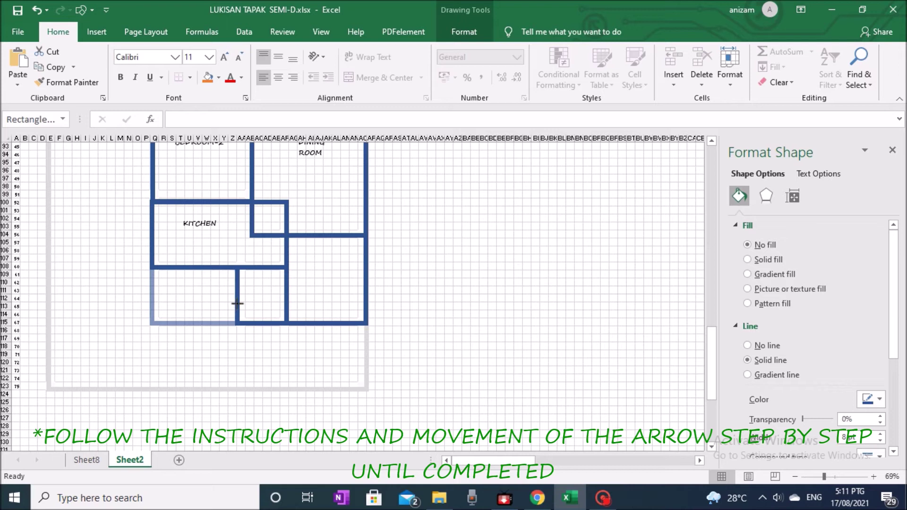
{"action": "left_click_drag", "start_coordinate": [237, 303], "coordinate": [237, 304]}
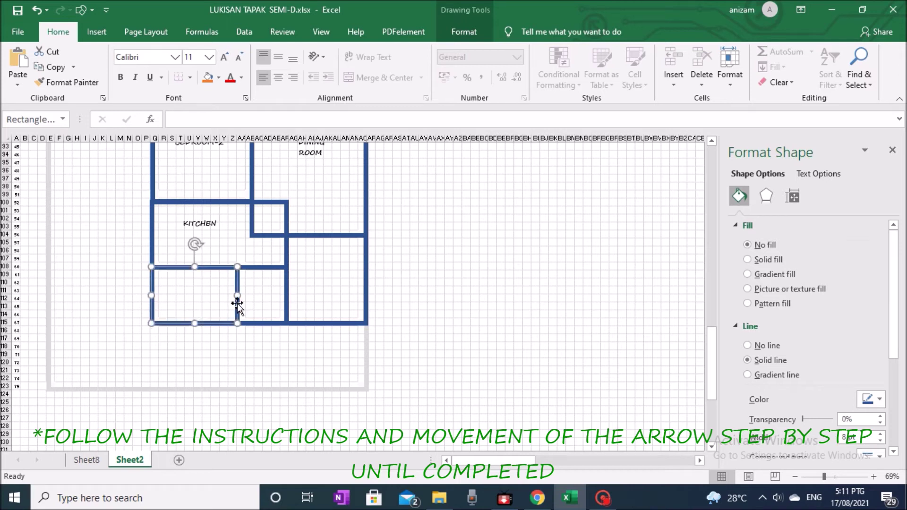
{"action": "left_click", "coordinate": [455, 306]}
Copy the KITCHEN label into the room below the dining room and change its text to BEDROOM-3.
{"action": "left_click", "coordinate": [204, 222]}
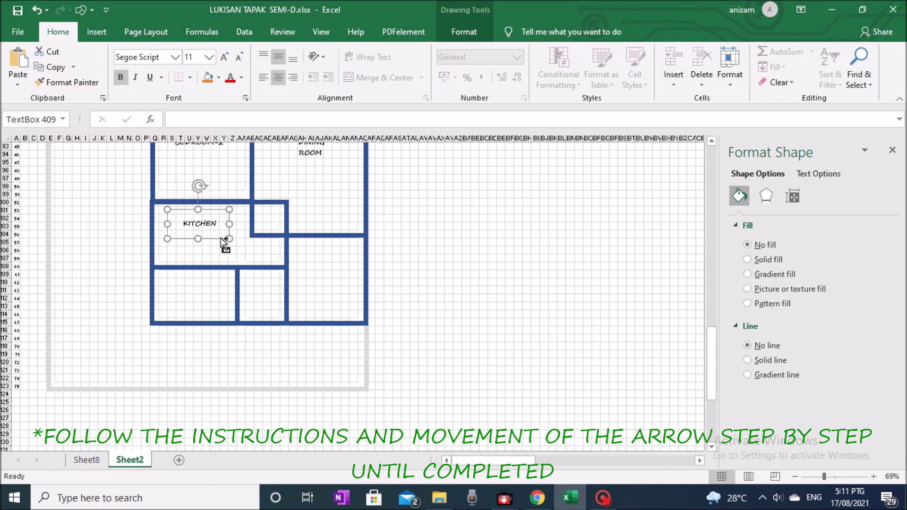
{"action": "key", "text": "ctrl+c"}
{"action": "key", "text": "ctrl+v"}
{"action": "left_click_drag", "start_coordinate": [225, 217], "coordinate": [341, 261]}
{"action": "left_click", "coordinate": [341, 261]}
{"action": "double_click", "coordinate": [323, 277]}
{"action": "type", "text": "BEDROOM-3"}
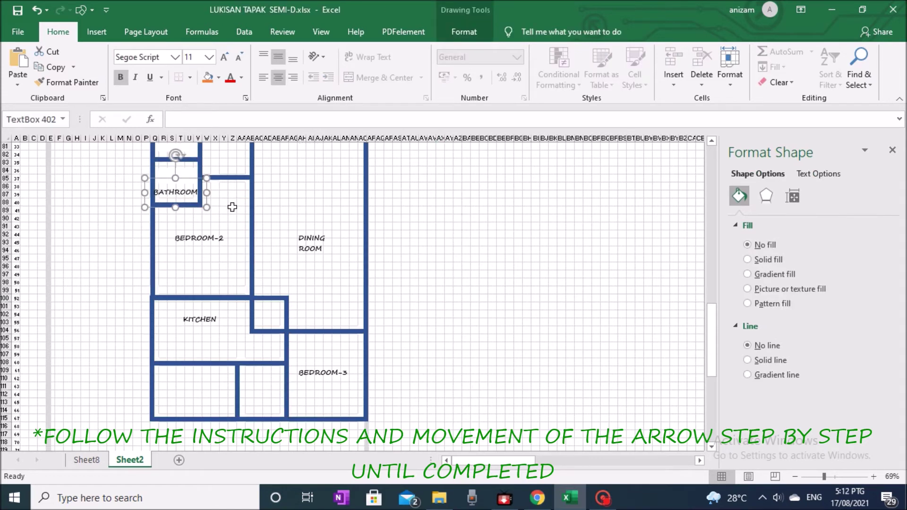
Place a copy of the BATHROOM label in the small room beside BEDROOM-3 and a label reading STORE in the room next to it.
{"action": "key", "text": "ctrl+v"}
{"action": "left_click_drag", "start_coordinate": [204, 194], "coordinate": [270, 373]}
{"action": "left_click", "coordinate": [217, 306]}
{"action": "key", "text": "ctrl+c"}
{"action": "left_click", "coordinate": [181, 394]}
{"action": "key", "text": "ctrl+v"}
{"action": "left_click_drag", "start_coordinate": [214, 391], "coordinate": [204, 373]}
{"action": "double_click", "coordinate": [184, 385]}
{"action": "type", "text": "STORE"}
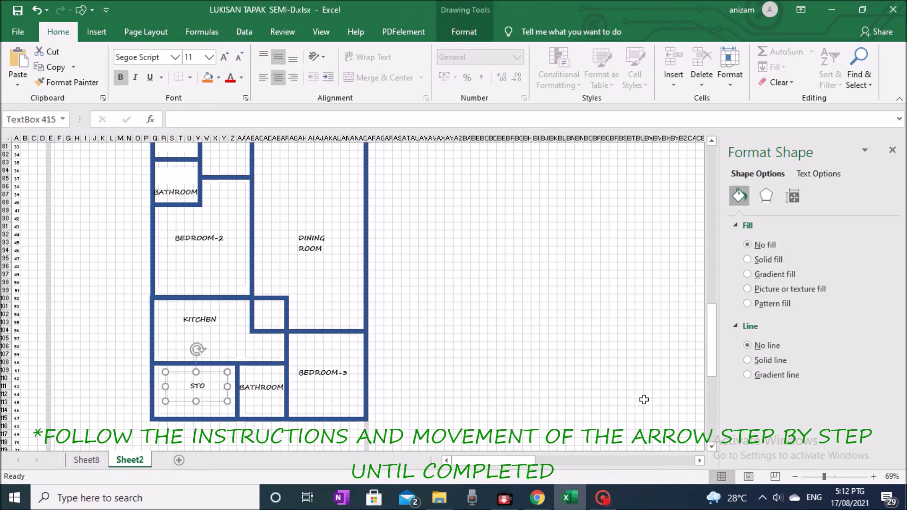
{"action": "left_click", "coordinate": [512, 345]}
Place a copy of the bathroom's white cover rectangle over the wall between the two bedrooms and the living area, around rows 81 to 84.
{"action": "scroll", "coordinate": [507, 347], "scroll_direction": "up", "scroll_amount": 1}
{"action": "scroll", "coordinate": [507, 347], "scroll_direction": "up", "scroll_amount": 1}
{"action": "left_click", "coordinate": [172, 210]}
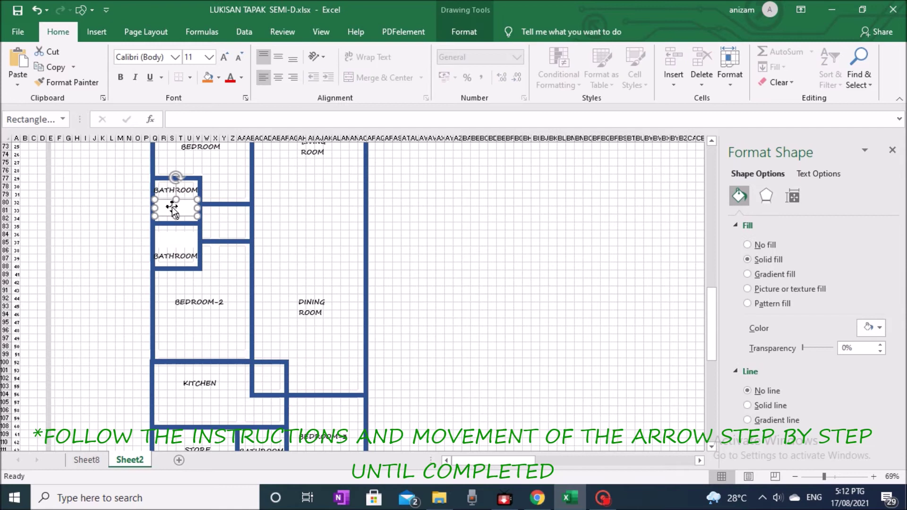
{"action": "left_click_drag", "start_coordinate": [176, 212], "coordinate": [252, 240]}
Duplicate the white cover rectangle over the overlapping wall lines between the kitchen and the dining room to hide them.
{"action": "left_click_drag", "start_coordinate": [252, 219], "coordinate": [266, 359], "text": "ctrl"}
{"action": "left_click_drag", "start_coordinate": [274, 364], "coordinate": [264, 387]}
{"action": "left_click", "coordinate": [336, 354]}
{"action": "left_click", "coordinate": [282, 364]}
{"action": "key", "text": "ctrl+d"}
{"action": "key", "text": "Right"}
{"action": "key", "text": "Right"}
{"action": "key", "text": "Right"}
{"action": "key", "text": "Right"}
{"action": "left_click", "coordinate": [448, 274]}
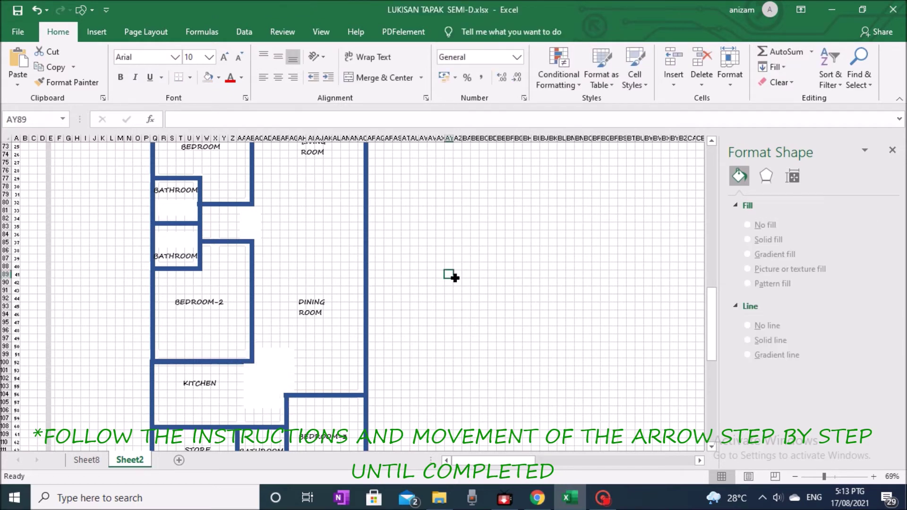
Draw an arc about 2.84 cm high and 3.41 cm wide in the blank area beside the car porch.
{"action": "scroll", "coordinate": [537, 267], "scroll_direction": "down", "scroll_amount": 3}
{"action": "scroll", "coordinate": [537, 267], "scroll_direction": "up", "scroll_amount": 14}
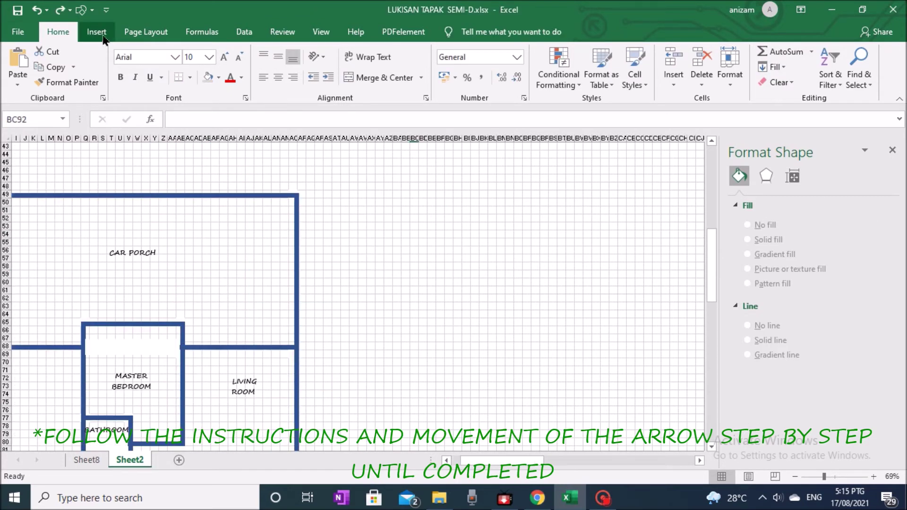
{"action": "left_click", "coordinate": [97, 31]}
{"action": "left_click", "coordinate": [163, 75]}
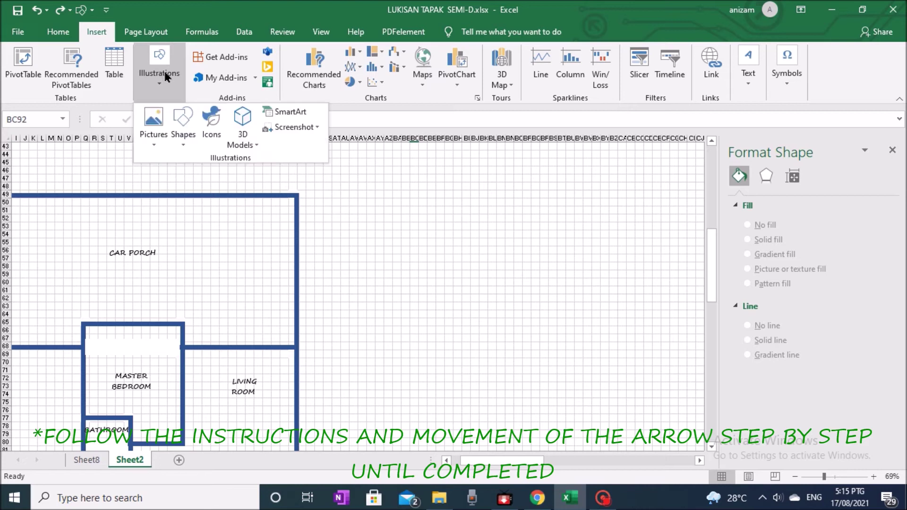
{"action": "left_click", "coordinate": [183, 121]}
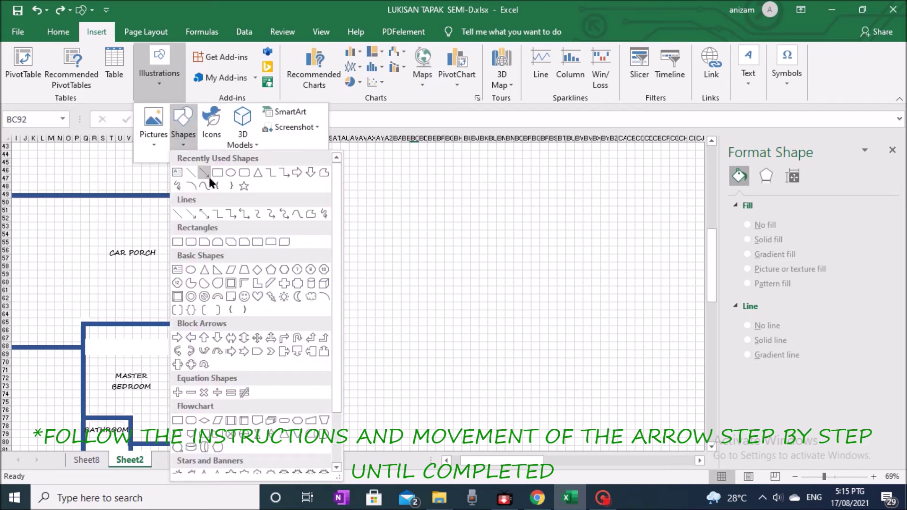
{"action": "left_click", "coordinate": [323, 295]}
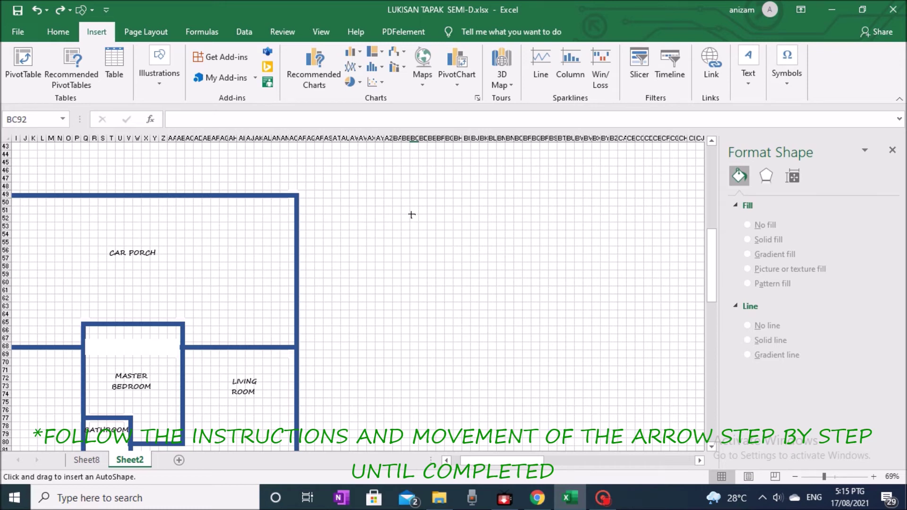
{"action": "mouse_move", "coordinate": [454, 250]}
{"action": "left_mouse_down"}
{"action": "mouse_move", "coordinate": [487, 292]}
{"action": "mouse_move", "coordinate": [471, 264]}
{"action": "left_mouse_up"}
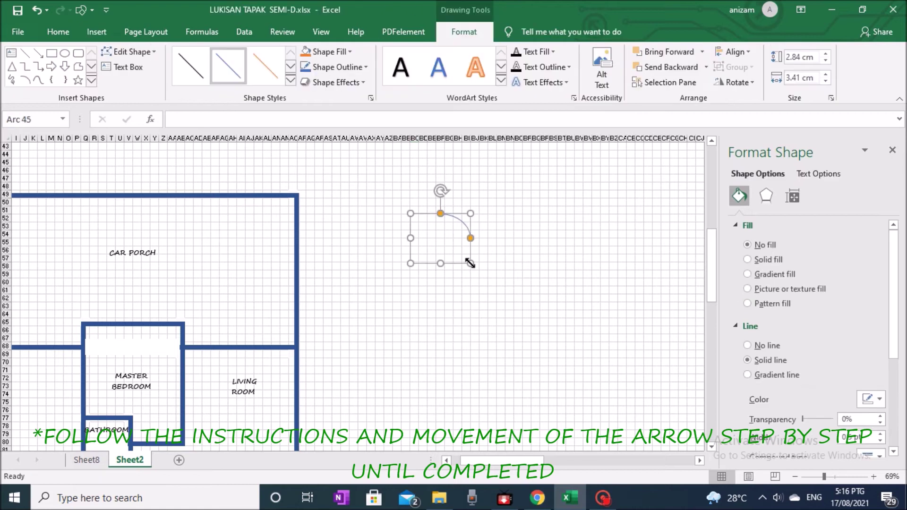
{"action": "left_click", "coordinate": [457, 307]}
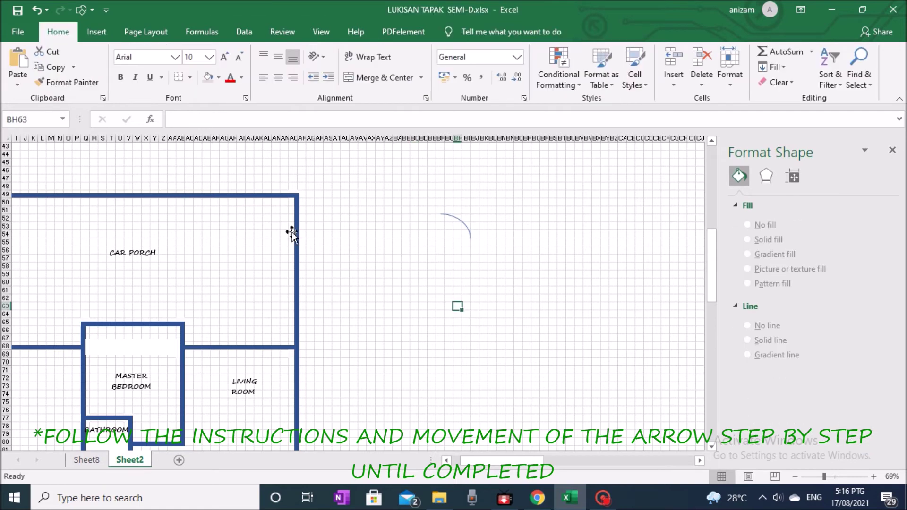
Draw a straight vertical line from the arc's upper end down to the level of its lower end.
{"action": "left_click", "coordinate": [102, 39]}
{"action": "left_click", "coordinate": [160, 80]}
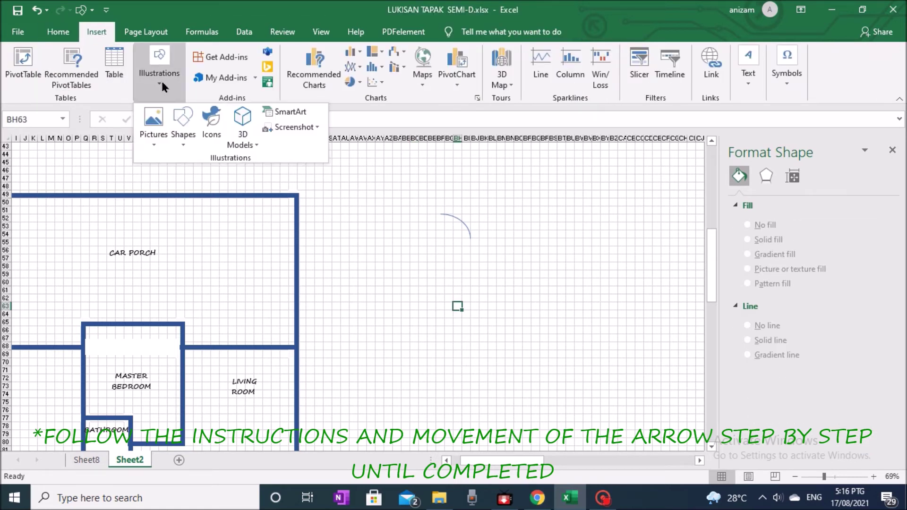
{"action": "left_click", "coordinate": [178, 135]}
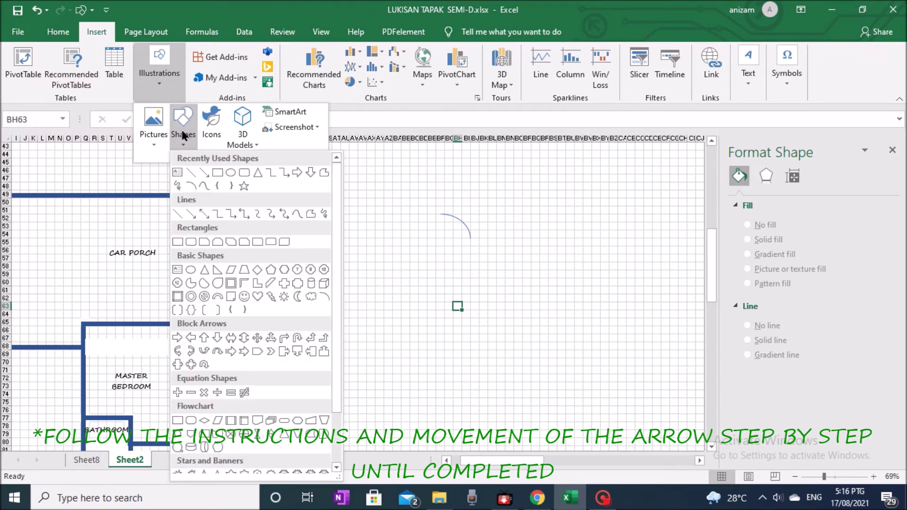
{"action": "left_click", "coordinate": [186, 170]}
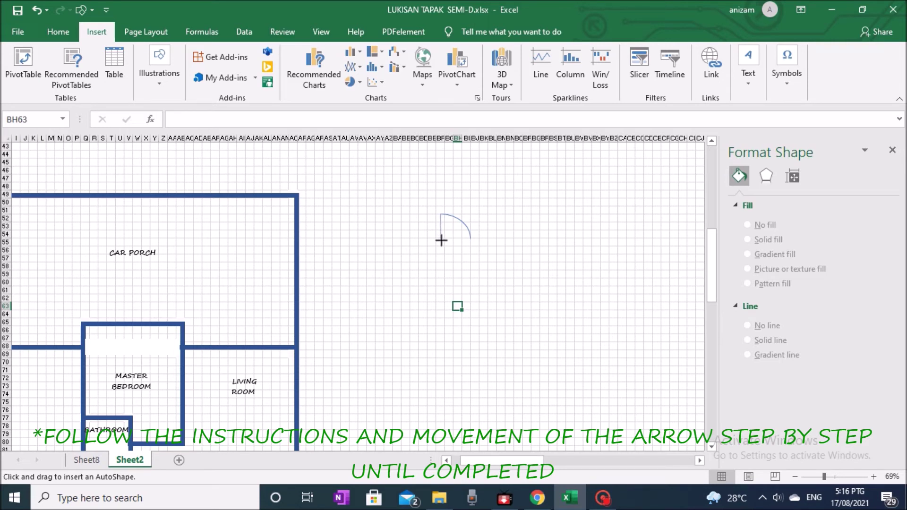
{"action": "left_click", "coordinate": [510, 229]}
Draw a thin horizontal rectangle along the base of the door symbol, from the vertical line to the arc's lower end.
{"action": "left_click", "coordinate": [92, 31]}
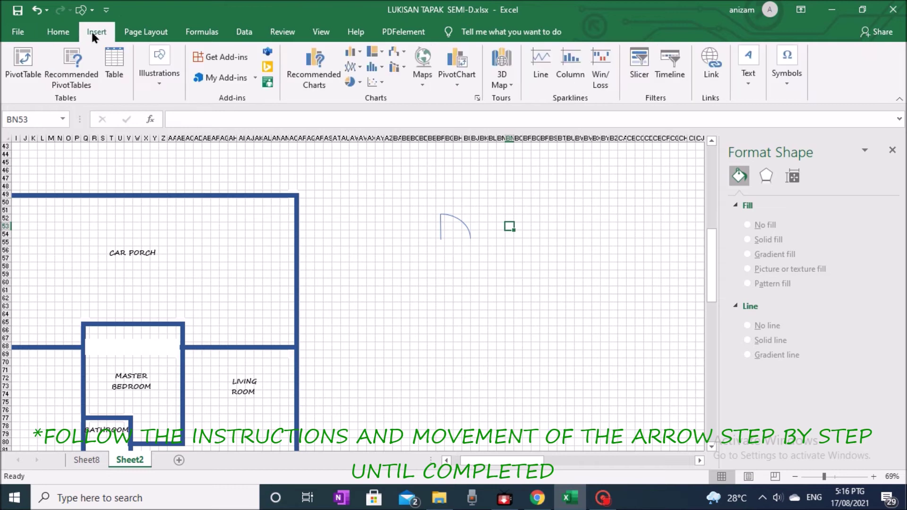
{"action": "left_click", "coordinate": [163, 76]}
{"action": "left_click", "coordinate": [183, 128]}
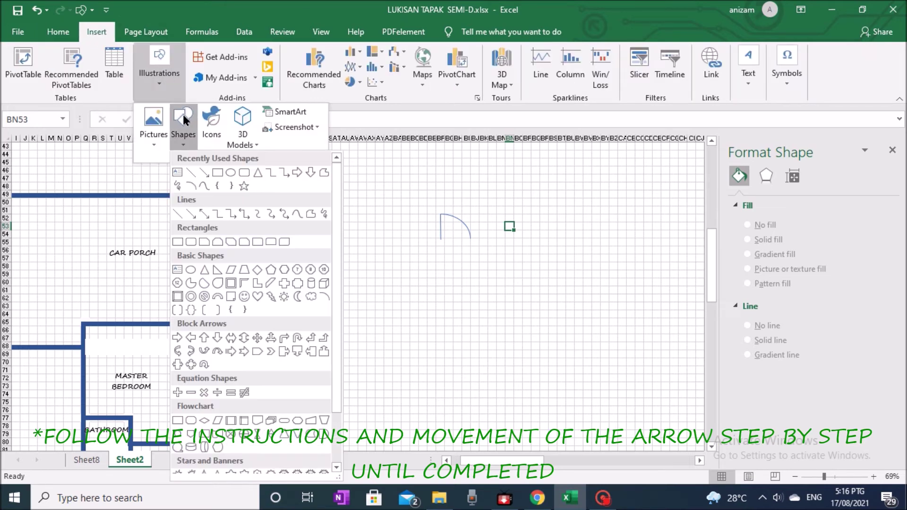
{"action": "left_click", "coordinate": [218, 171]}
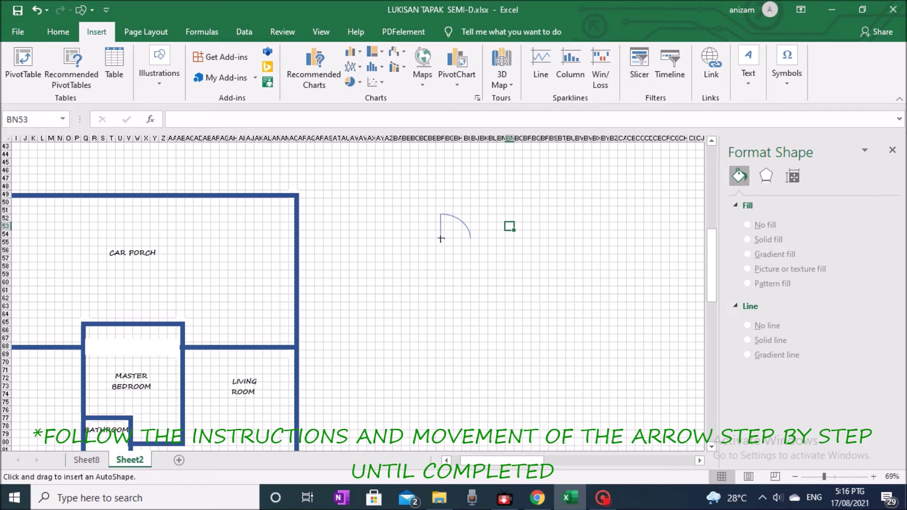
{"action": "left_click_drag", "start_coordinate": [468, 244], "coordinate": [471, 242]}
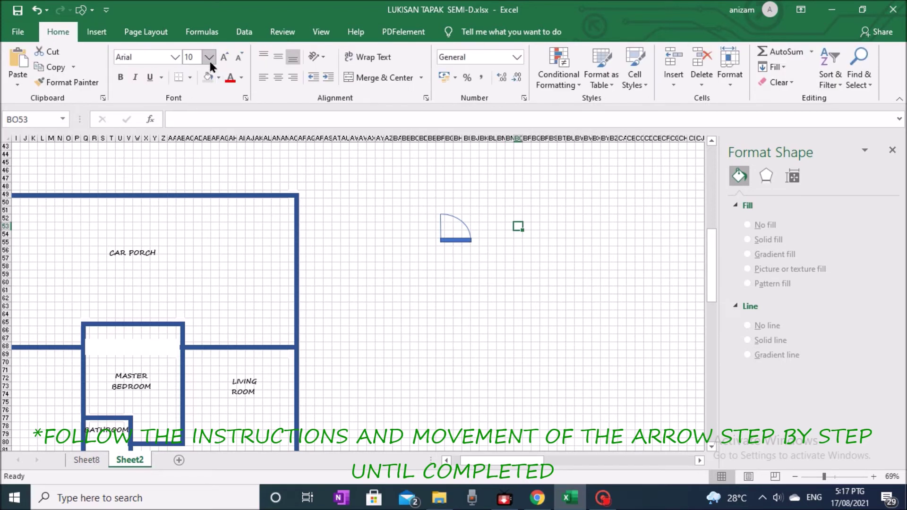
Draw a straight horizontal line below the thin rectangle, slightly longer than the rectangle.
{"action": "left_click", "coordinate": [97, 32]}
{"action": "left_click", "coordinate": [159, 67]}
{"action": "left_click", "coordinate": [183, 125]}
{"action": "left_click", "coordinate": [190, 170]}
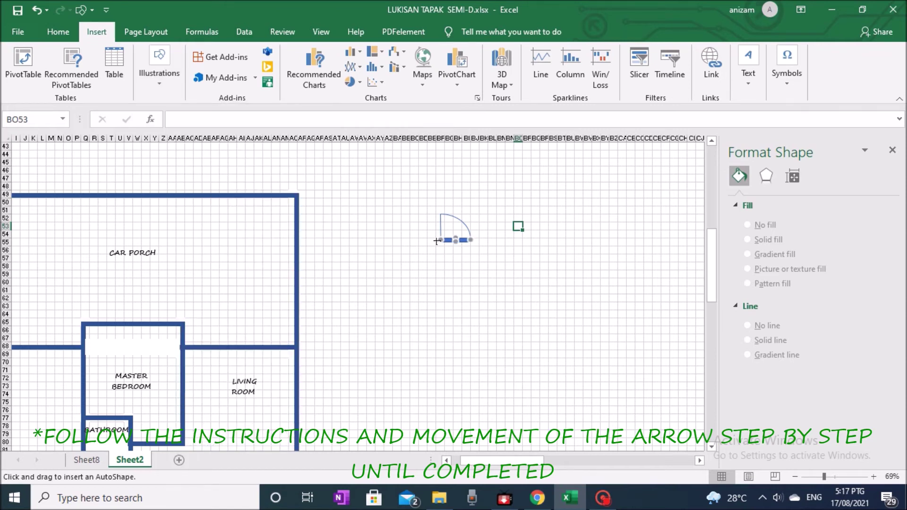
{"action": "left_click_drag", "start_coordinate": [438, 247], "coordinate": [474, 248]}
Duplicate the horizontal line and nudge the two lines onto the upper and lower edges of the thin rectangle.
{"action": "key", "text": "ctrl+d"}
{"action": "left_click", "coordinate": [464, 247]}
{"action": "key", "text": "Up"}
{"action": "key", "text": "Up"}
{"action": "key", "text": "Up"}
{"action": "key", "text": "Up"}
{"action": "key", "text": "Up"}
{"action": "left_click", "coordinate": [468, 256]}
{"action": "key", "text": "Up"}
{"action": "key", "text": "Up"}
{"action": "key", "text": "Up"}
{"action": "key", "text": "Up"}
{"action": "key", "text": "Up"}
{"action": "key", "text": "Up"}
{"action": "key", "text": "Up"}
{"action": "key", "text": "Up"}
{"action": "key", "text": "Up"}
{"action": "key", "text": "Up"}
{"action": "key", "text": "Up"}
{"action": "key", "text": "Down"}
{"action": "key", "text": "Down"}
{"action": "key", "text": "Down"}
{"action": "key", "text": "Down"}
{"action": "key", "text": "Down"}
{"action": "key", "text": "Left"}
{"action": "key", "text": "Left"}
{"action": "key", "text": "Left"}
{"action": "left_click", "coordinate": [584, 248]}
Fill the thin rectangle of the door symbol with a pale theme colour and set its fill transparency to 30%.
{"action": "left_click", "coordinate": [473, 243]}
{"action": "left_click", "coordinate": [534, 247]}
{"action": "left_click", "coordinate": [842, 476]}
{"action": "left_click_drag", "start_coordinate": [713, 267], "coordinate": [713, 244]}
{"action": "left_click", "coordinate": [511, 367]}
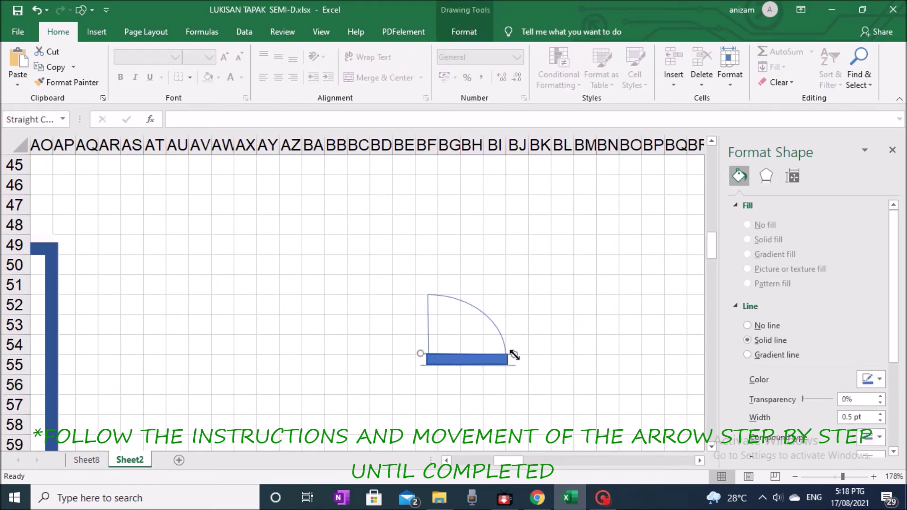
{"action": "left_click", "coordinate": [564, 343]}
{"action": "left_click", "coordinate": [492, 362]}
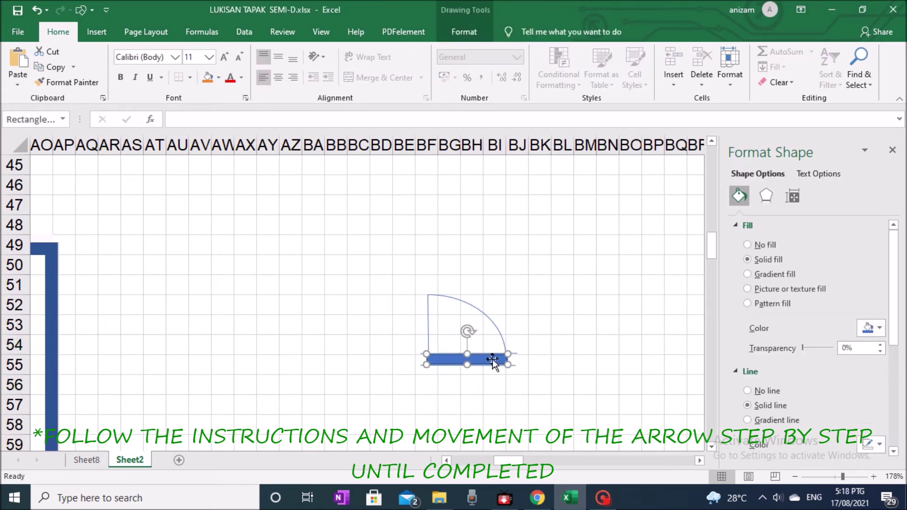
{"action": "left_click", "coordinate": [879, 327]}
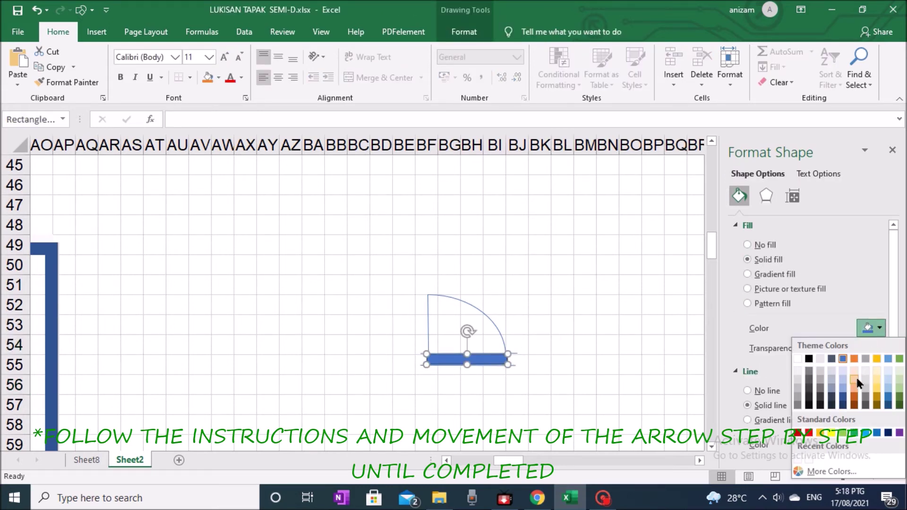
{"action": "left_click", "coordinate": [798, 371]}
{"action": "left_click_drag", "start_coordinate": [802, 352], "coordinate": [812, 353]}
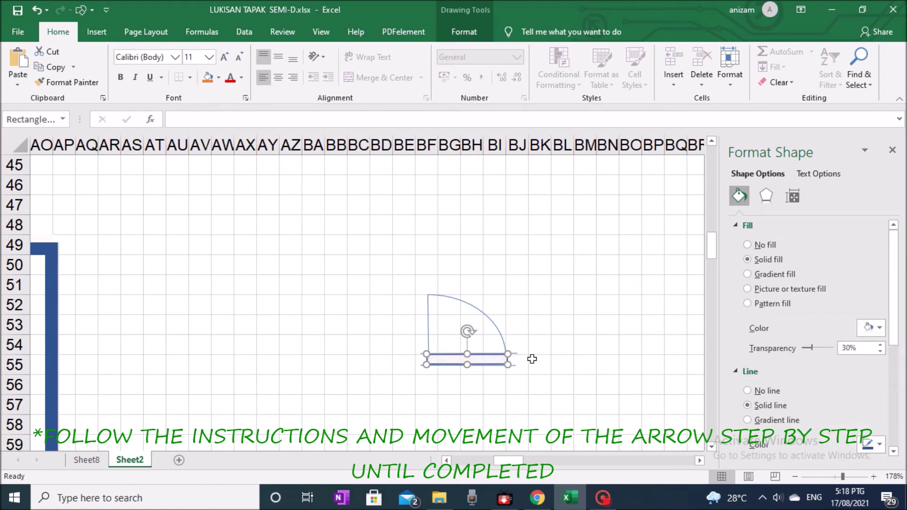
Group the arc, vertical line, thin rectangle and two horizontal lines into a single door symbol.
{"action": "left_click", "coordinate": [518, 353], "text": "ctrl"}
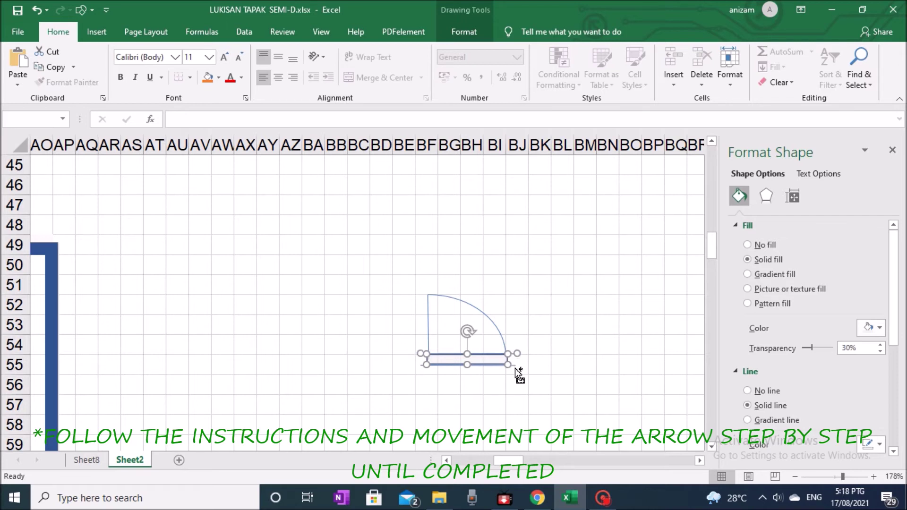
{"action": "left_click", "coordinate": [498, 331], "text": "shift"}
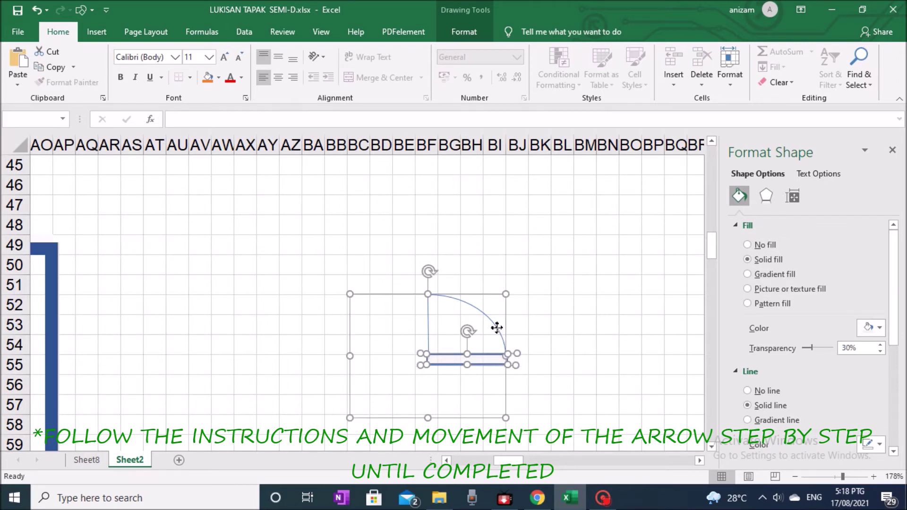
{"action": "right_click", "coordinate": [499, 330]}
{"action": "mouse_move", "coordinate": [552, 205]}
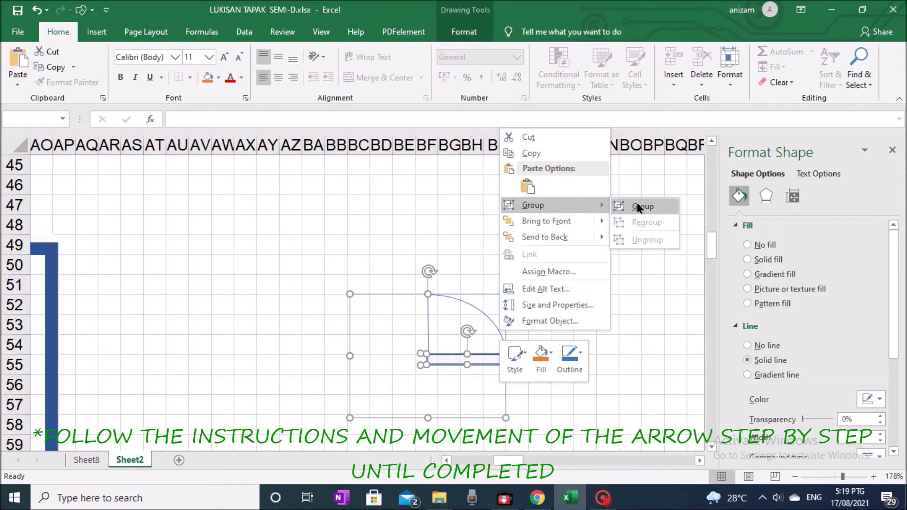
{"action": "left_click", "coordinate": [642, 203]}
{"action": "left_click", "coordinate": [609, 309]}
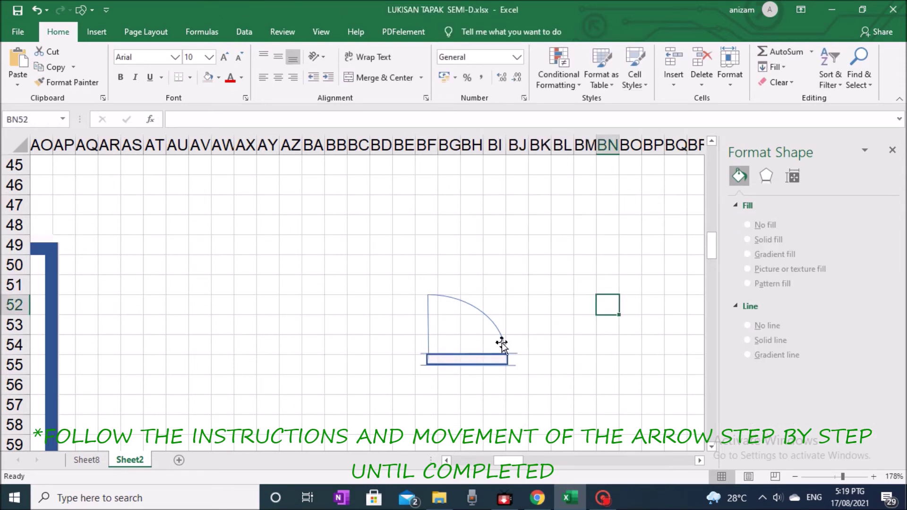
Set the grouped door symbol's outline to black and move it beside the car porch's right wall around columns AQ to AU.
{"action": "left_click", "coordinate": [502, 344]}
{"action": "left_click", "coordinate": [675, 305]}
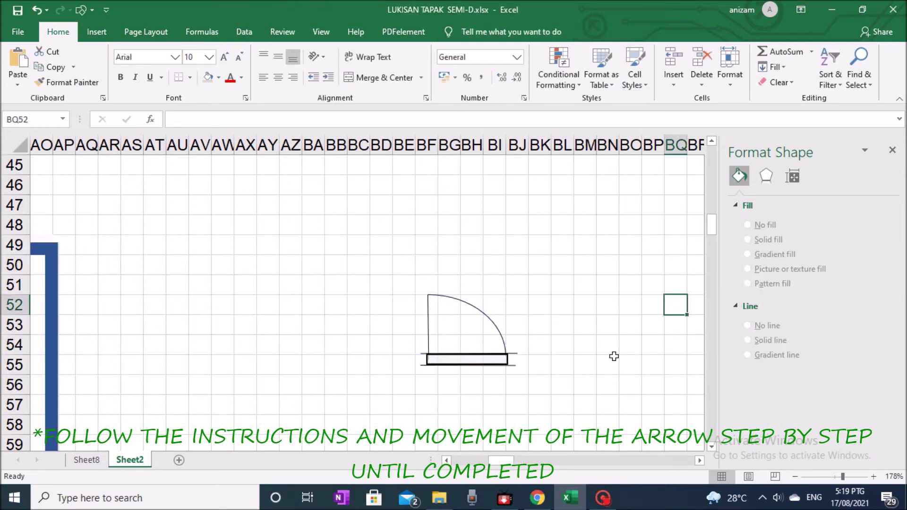
{"action": "scroll", "coordinate": [614, 356], "scroll_direction": "down", "scroll_amount": 2}
{"action": "left_click_drag", "start_coordinate": [490, 282], "coordinate": [144, 303]}
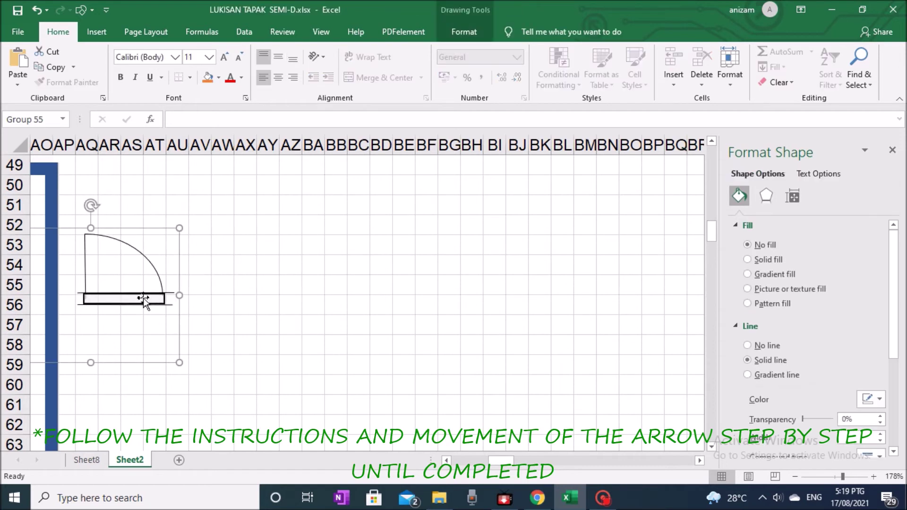
Duplicate the door symbol, place the copy to the right of the original and flip it horizontally.
{"action": "key", "text": "ctrl+d"}
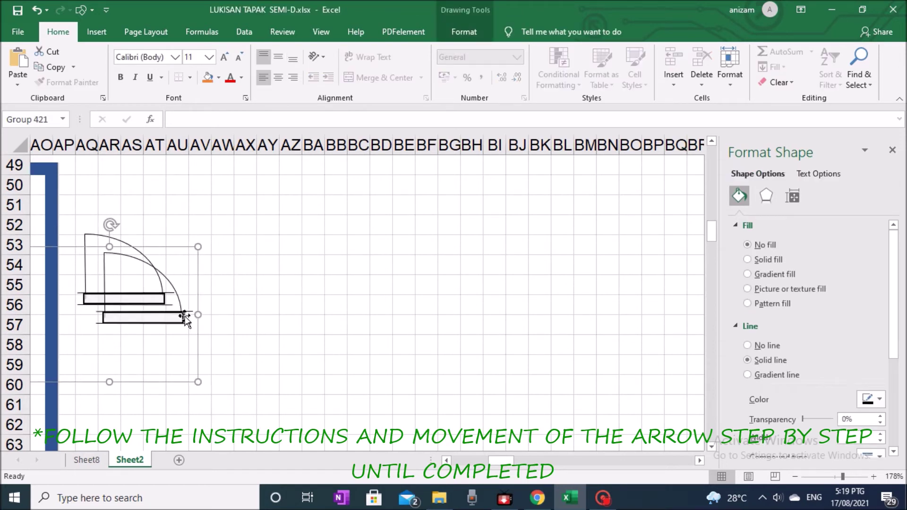
{"action": "left_click_drag", "start_coordinate": [171, 312], "coordinate": [285, 302]}
{"action": "left_click_drag", "start_coordinate": [214, 212], "coordinate": [213, 269]}
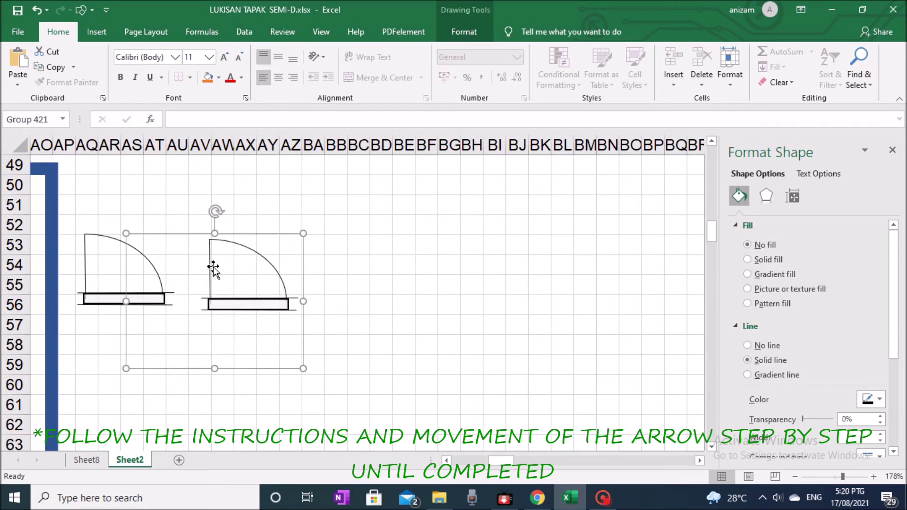
{"action": "left_click", "coordinate": [464, 31]}
{"action": "left_click", "coordinate": [734, 83]}
{"action": "left_click", "coordinate": [756, 145]}
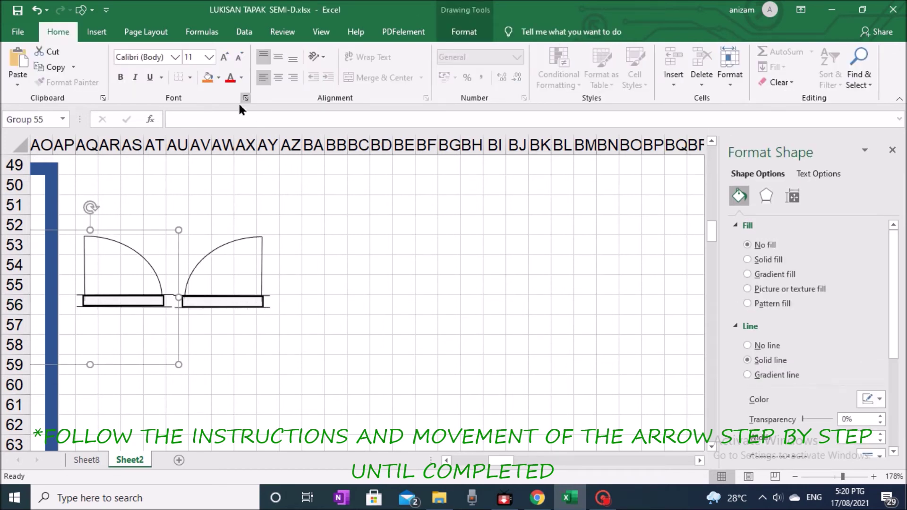
Draw a thin rectangle 1 cm wide and 0.13 cm high above the doors and fill it with a pale theme colour.
{"action": "left_click", "coordinate": [81, 10]}
{"action": "left_click", "coordinate": [121, 43]}
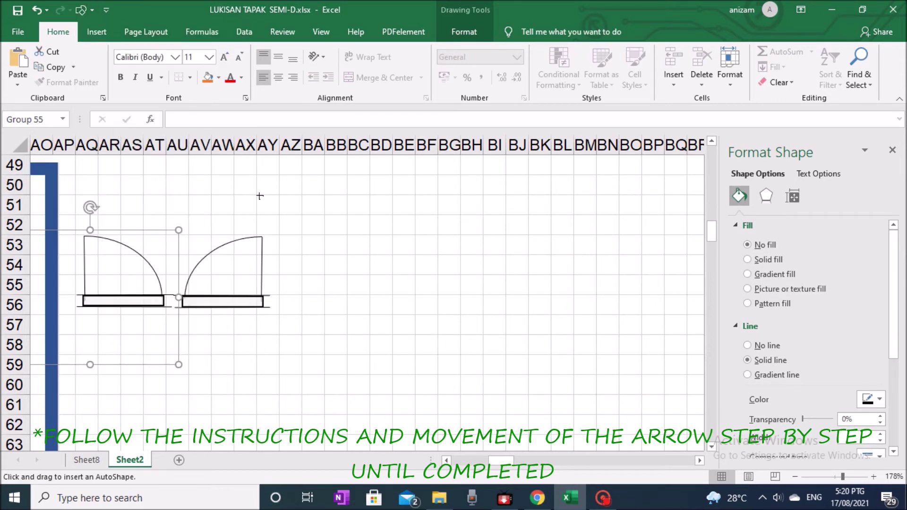
{"action": "mouse_move", "coordinate": [260, 196]}
{"action": "left_mouse_down"}
{"action": "mouse_move", "coordinate": [302, 200]}
{"action": "mouse_move", "coordinate": [274, 199]}
{"action": "left_mouse_up"}
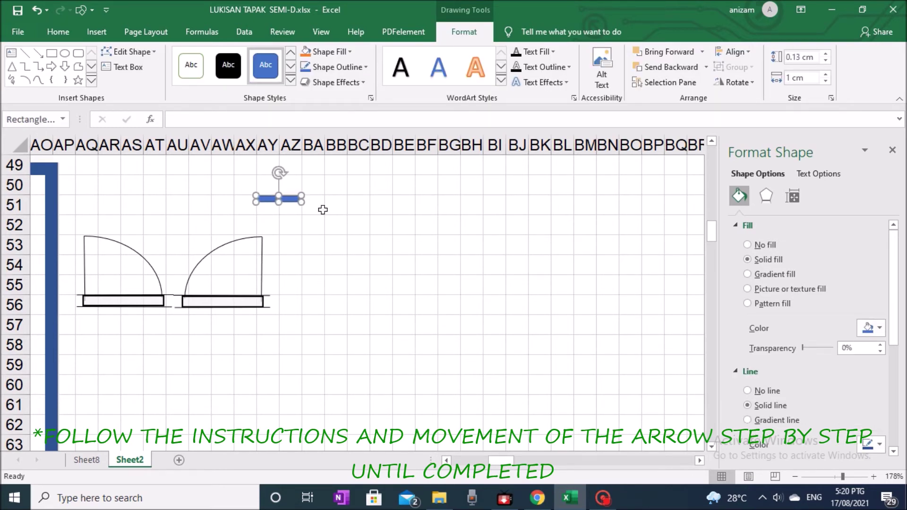
{"action": "left_click", "coordinate": [872, 327]}
{"action": "left_click", "coordinate": [800, 372]}
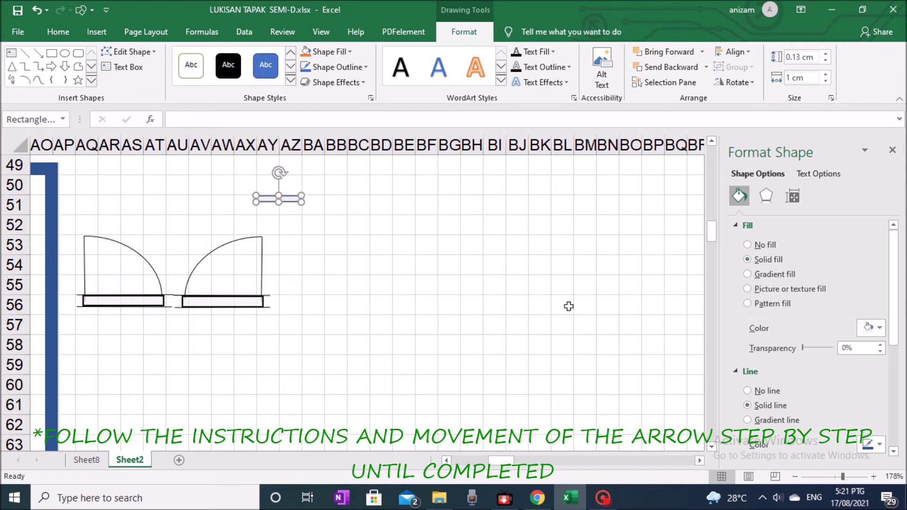
Set the outline of the small thin rectangle to black.
{"action": "left_click", "coordinate": [361, 225]}
{"action": "left_click", "coordinate": [279, 199]}
{"action": "left_click", "coordinate": [878, 327]}
{"action": "left_click", "coordinate": [808, 316]}
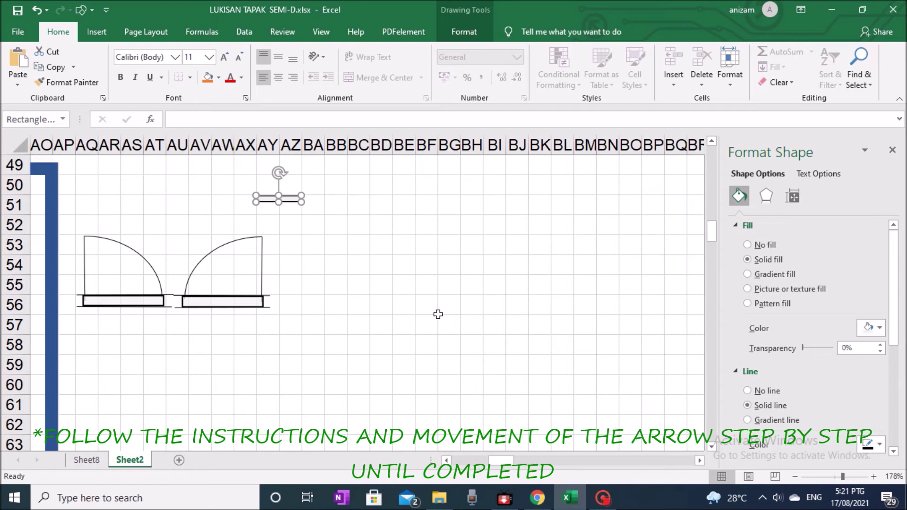
Duplicate the thin rectangle three times and arrange the four pieces edge to edge in a two-by-two block.
{"action": "key", "text": "ctrl+d"}
{"action": "key", "text": "ctrl+d"}
{"action": "key", "text": "ctrl+d"}
{"action": "left_click_drag", "start_coordinate": [305, 217], "coordinate": [331, 199]}
{"action": "left_click_drag", "start_coordinate": [321, 237], "coordinate": [283, 206]}
{"action": "left_click_drag", "start_coordinate": [344, 257], "coordinate": [332, 207]}
{"action": "left_click", "coordinate": [466, 221]}
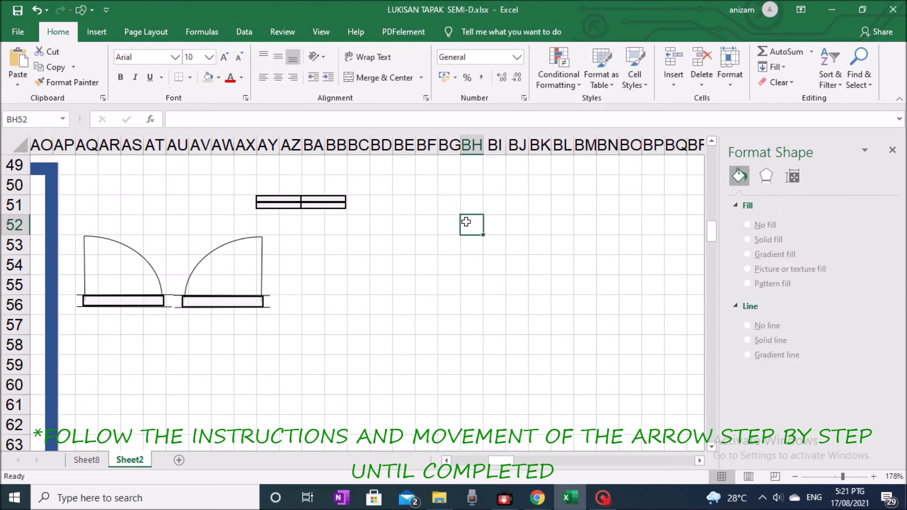
Group the four thin rectangles into a single two-pane window symbol.
{"action": "left_click", "coordinate": [267, 198]}
{"action": "left_click", "coordinate": [281, 208], "text": "ctrl"}
{"action": "left_click", "coordinate": [325, 207], "text": "ctrl"}
{"action": "left_click", "coordinate": [338, 199], "text": "ctrl"}
{"action": "right_click", "coordinate": [336, 198]}
{"action": "mouse_move", "coordinate": [378, 274]}
{"action": "left_click", "coordinate": [482, 278]}
{"action": "left_click", "coordinate": [425, 264]}
{"action": "left_click", "coordinate": [301, 198]}
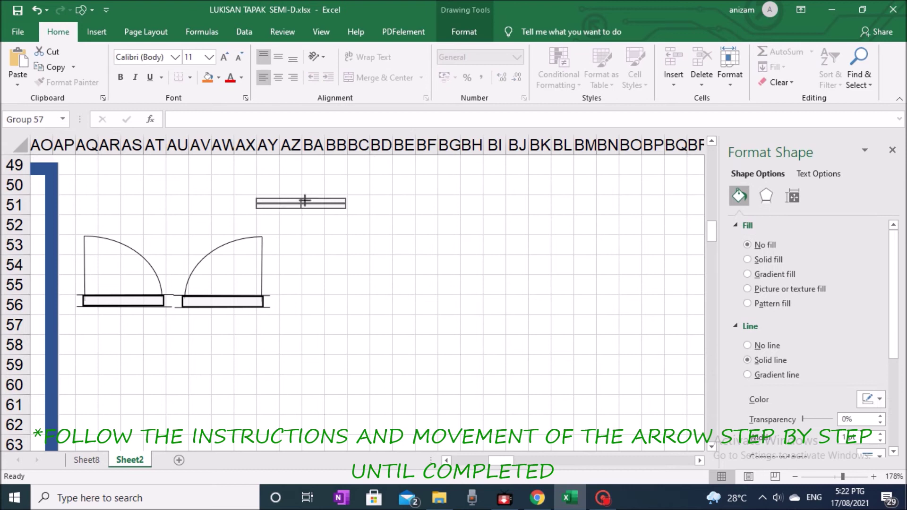
{"action": "left_click", "coordinate": [422, 267]}
{"action": "left_click", "coordinate": [308, 205]}
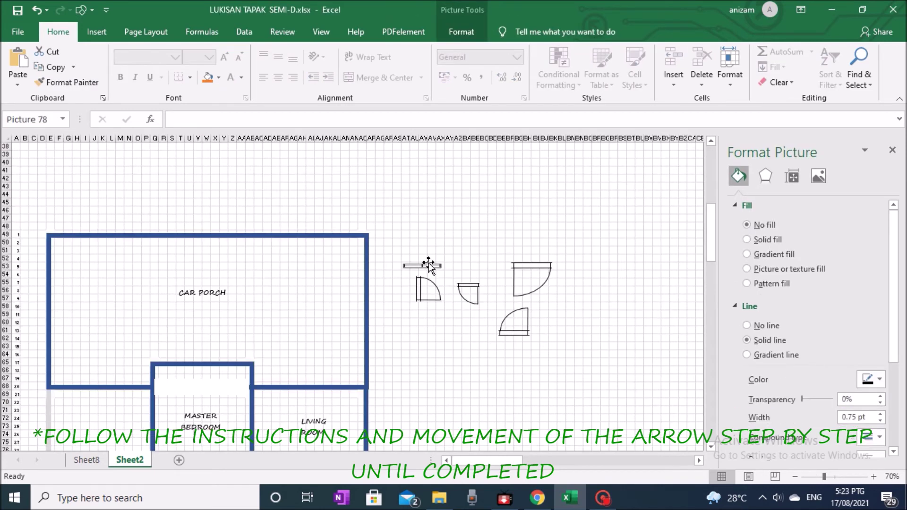
Paste a copy of the two-pane window symbol and a copy of the large door symbol beside the car porch.
{"action": "key", "text": "ctrl+v"}
{"action": "left_click", "coordinate": [548, 290]}
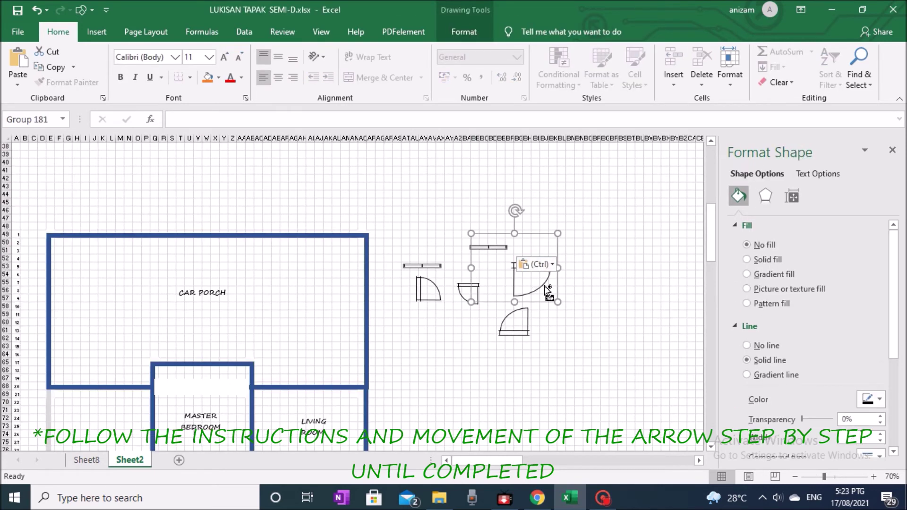
{"action": "left_click", "coordinate": [589, 266]}
{"action": "key", "text": "ctrl+v"}
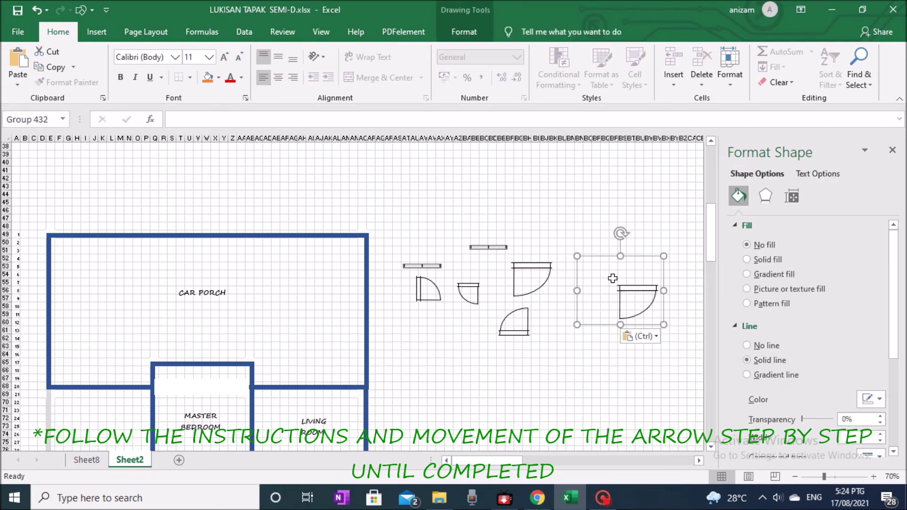
Line up the flipped door and the large door copy in a row beneath the other door symbols.
{"action": "left_click_drag", "start_coordinate": [636, 286], "coordinate": [568, 298]}
{"action": "left_click_drag", "start_coordinate": [520, 329], "coordinate": [444, 341]}
{"action": "left_click_drag", "start_coordinate": [556, 328], "coordinate": [487, 353]}
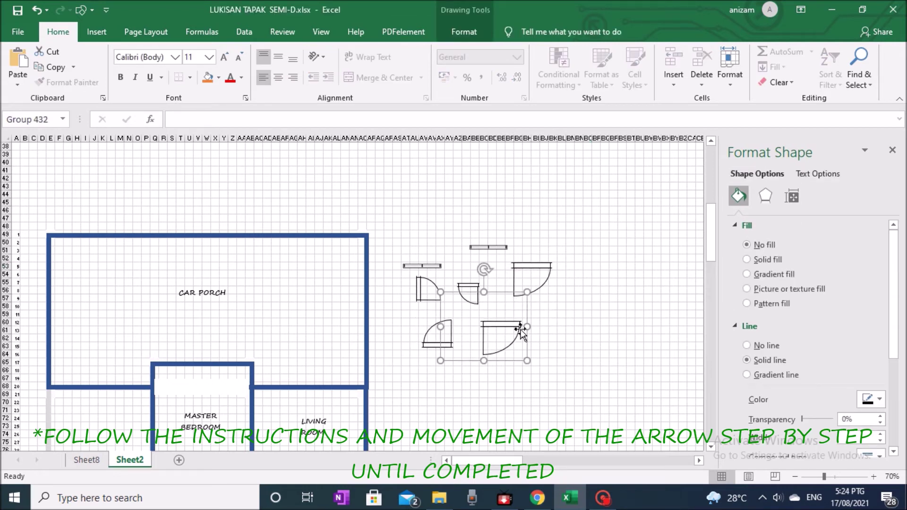
{"action": "left_click", "coordinate": [500, 248]}
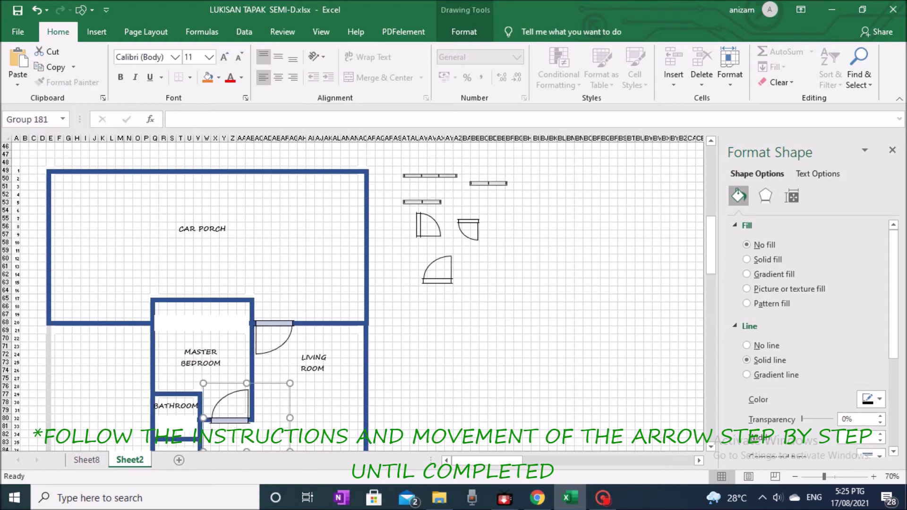
Shrink the door symbol on the master bedroom's lower wall to fit the wall segment beside the bathroom.
{"action": "left_click", "coordinate": [457, 344]}
{"action": "left_click", "coordinate": [220, 416]}
{"action": "left_click", "coordinate": [431, 362]}
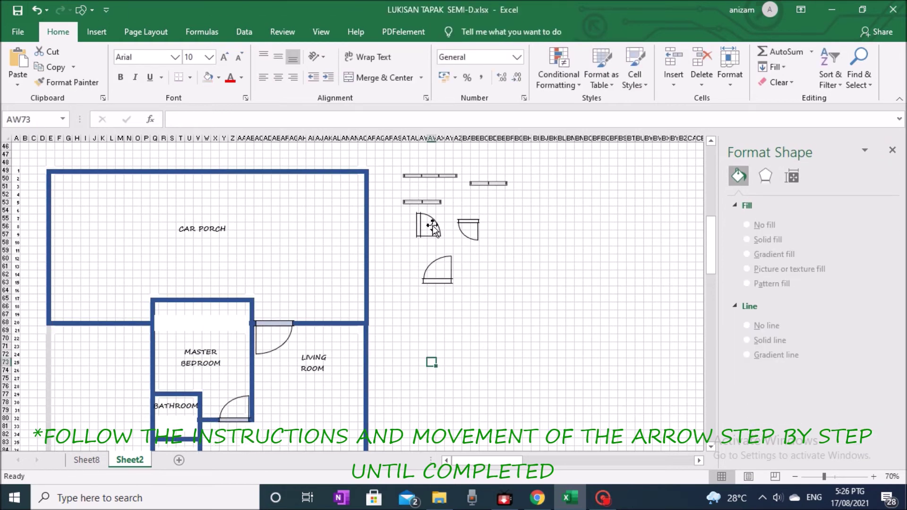
Place the small door symbol upright on the right wall of the upper bathroom and make a second copy of it.
{"action": "scroll", "coordinate": [434, 229], "scroll_direction": "down", "scroll_amount": 3}
{"action": "left_click", "coordinate": [468, 166]}
{"action": "left_click", "coordinate": [432, 337]}
{"action": "scroll", "coordinate": [431, 337], "scroll_direction": "up", "scroll_amount": 3}
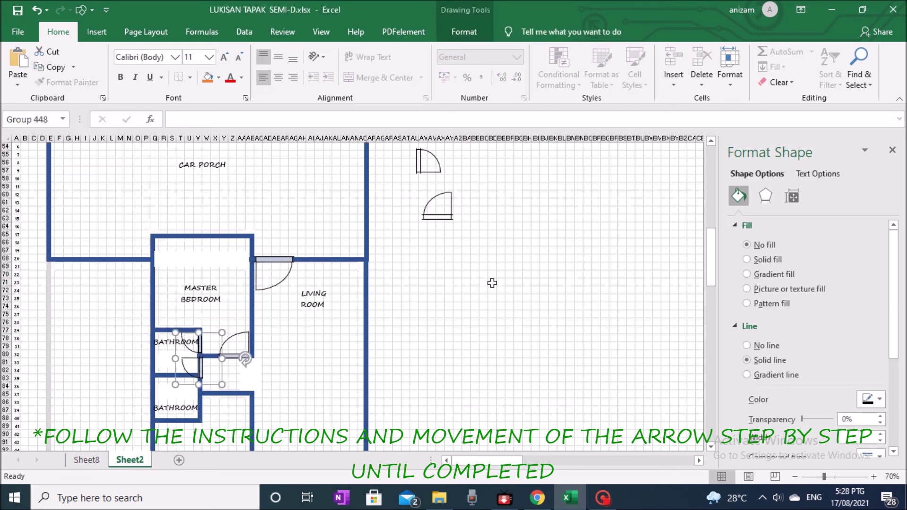
Flip the bathroom door copy vertically and place it on the right wall of the lower bathroom.
{"action": "left_click", "coordinate": [456, 33]}
{"action": "left_click", "coordinate": [734, 82]}
{"action": "left_click", "coordinate": [749, 130]}
{"action": "left_click_drag", "start_coordinate": [194, 350], "coordinate": [193, 410]}
{"action": "left_click", "coordinate": [253, 320]}
Duplicate the master bedroom door, place the copy on Bedroom-2's upper wall and flip it vertically.
{"action": "left_click", "coordinate": [238, 355]}
{"action": "key", "text": "ctrl+d"}
{"action": "left_click_drag", "start_coordinate": [256, 355], "coordinate": [244, 392]}
{"action": "left_click", "coordinate": [752, 82]}
{"action": "left_click", "coordinate": [743, 132]}
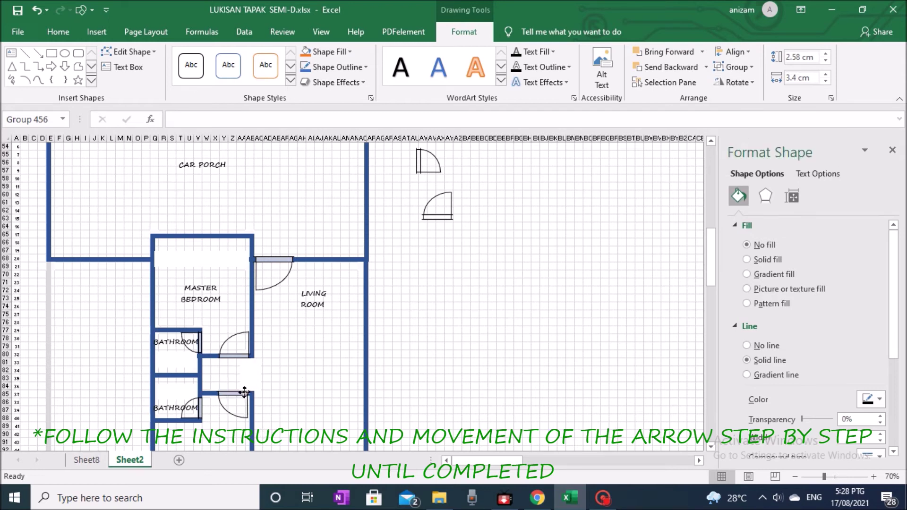
Duplicate the Bedroom-2 door and place the copy upright on the left wall of Bedroom-3.
{"action": "scroll", "coordinate": [419, 258], "scroll_direction": "down", "scroll_amount": 8}
{"action": "key", "text": "Escape"}
{"action": "left_click", "coordinate": [235, 204]}
{"action": "key", "text": "ctrl+d"}
{"action": "key", "text": "Down"}
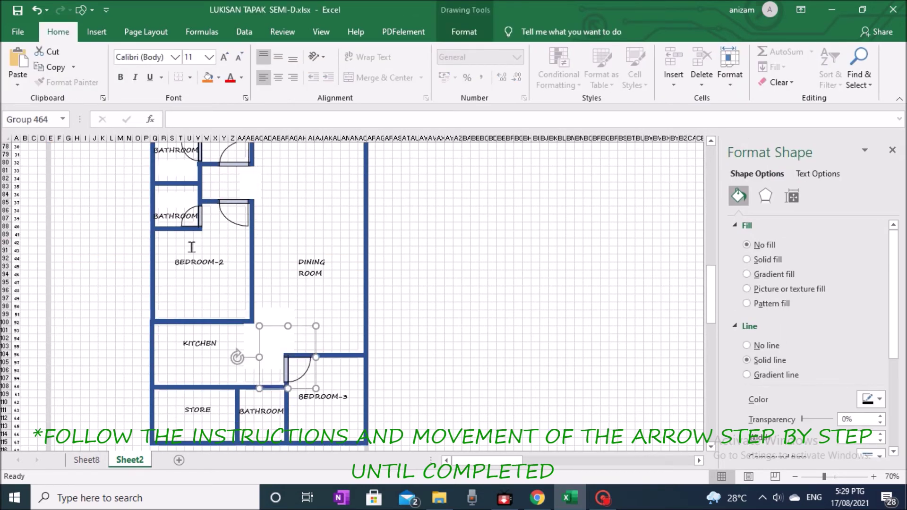
Duplicate the small bathroom door and place the copy on the upper wall of the bathroom beside Bedroom-3.
{"action": "left_click_drag", "start_coordinate": [442, 370], "coordinate": [447, 370]}
{"action": "left_click", "coordinate": [199, 213]}
{"action": "key", "text": "ctrl+d"}
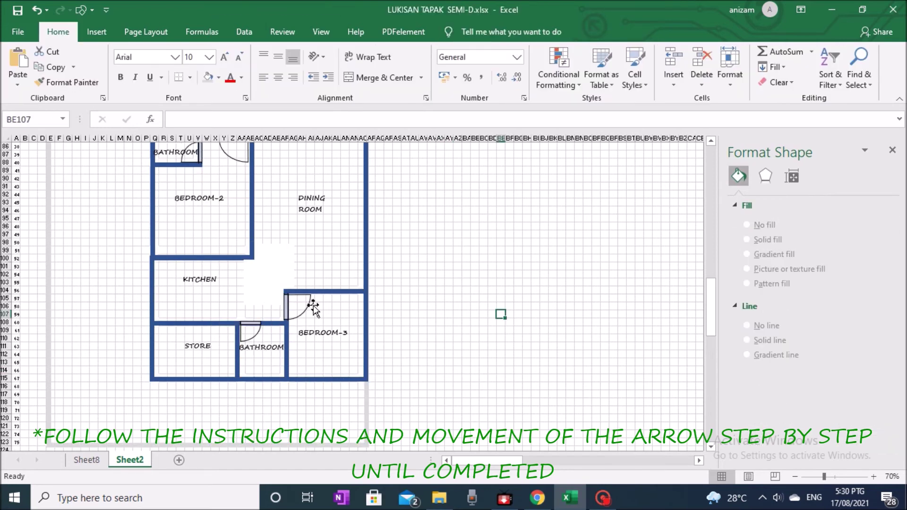
Duplicate the Bedroom-3 door, turn the copy horizontal and place it on the Store's upper wall.
{"action": "left_click", "coordinate": [310, 307]}
{"action": "key", "text": "ctrl+d"}
{"action": "left_click_drag", "start_coordinate": [311, 304], "coordinate": [207, 305]}
{"action": "left_click_drag", "start_coordinate": [141, 305], "coordinate": [191, 266]}
{"action": "left_click_drag", "start_coordinate": [185, 301], "coordinate": [222, 325]}
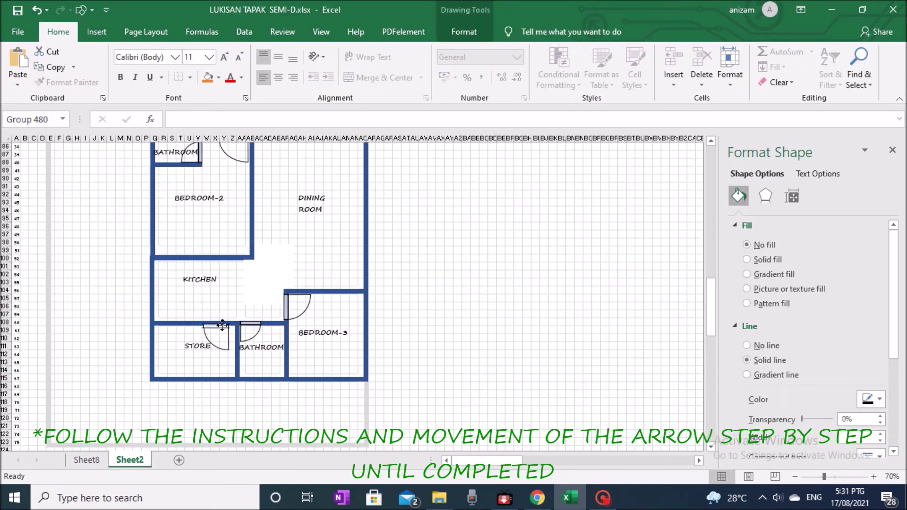
Paste another upright door symbol and place it at the lower end of the Kitchen's left wall.
{"action": "left_click", "coordinate": [474, 313]}
{"action": "key", "text": "ctrl+v"}
{"action": "left_click_drag", "start_coordinate": [320, 305], "coordinate": [185, 306]}
{"action": "left_click", "coordinate": [483, 282]}
Place a three-pane window on the master bedroom's upper wall and an upright two-pane window on its left wall.
{"action": "scroll", "coordinate": [397, 214], "scroll_direction": "up", "scroll_amount": 15}
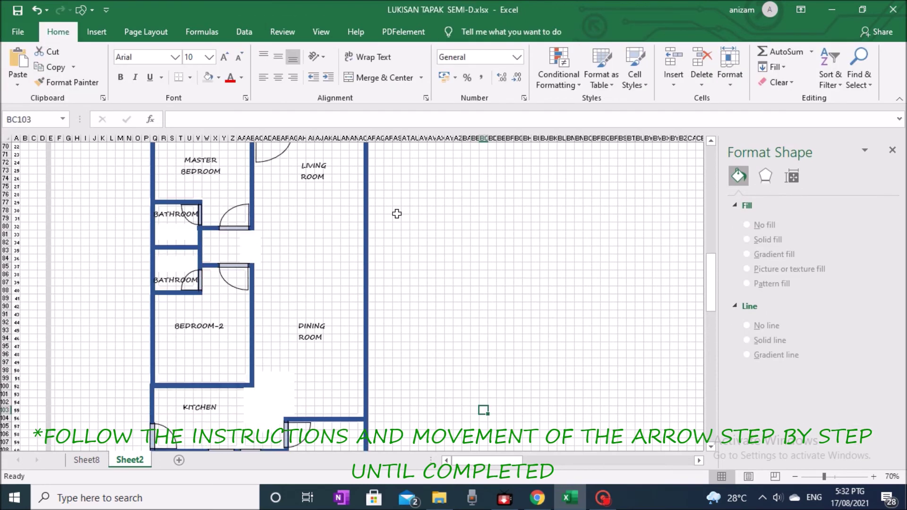
{"action": "left_click_drag", "start_coordinate": [439, 208], "coordinate": [217, 301]}
{"action": "scroll", "coordinate": [488, 316], "scroll_direction": "down", "scroll_amount": 1}
{"action": "key", "text": "ctrl+d"}
{"action": "left_click_drag", "start_coordinate": [488, 184], "coordinate": [151, 369]}
{"action": "key", "text": "Escape"}
{"action": "key", "text": "Escape"}
Copy the upright window at a smaller size and place one on the left wall of each of the two upper bathrooms.
{"action": "scroll", "coordinate": [285, 292], "scroll_direction": "down", "scroll_amount": 4}
{"action": "left_click", "coordinate": [153, 274]}
{"action": "key", "text": "ctrl+c"}
{"action": "left_click", "coordinate": [73, 303]}
{"action": "key", "text": "ctrl+v"}
{"action": "left_click_drag", "start_coordinate": [73, 287], "coordinate": [74, 304]}
{"action": "left_click", "coordinate": [508, 312]}
{"action": "scroll", "coordinate": [559, 344], "scroll_direction": "down", "scroll_amount": 3}
{"action": "left_click_drag", "start_coordinate": [74, 251], "coordinate": [152, 301]}
{"action": "key", "text": "ctrl+d"}
Duplicate the master bedroom's left-wall window onto the left walls of Bedroom-2 and the Kitchen.
{"action": "left_click", "coordinate": [153, 213]}
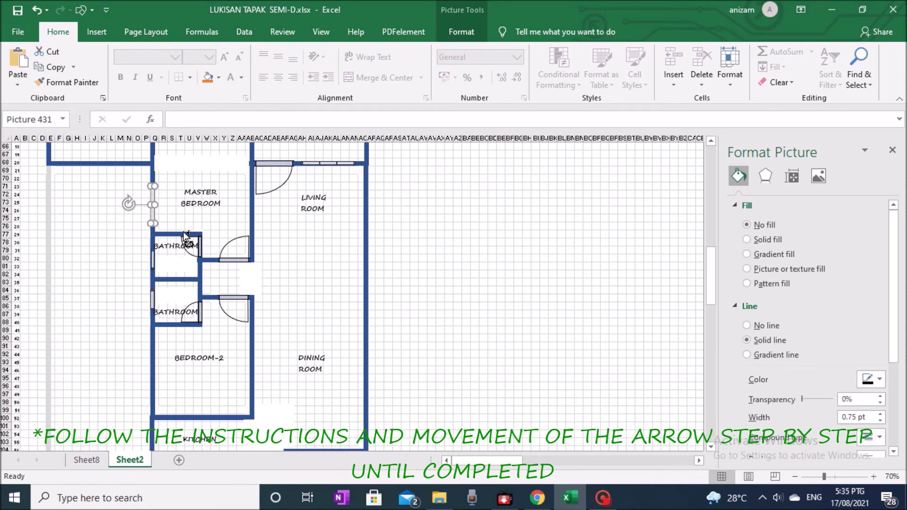
{"action": "left_click_drag", "start_coordinate": [152, 204], "coordinate": [152, 365]}
{"action": "scroll", "coordinate": [482, 252], "scroll_direction": "down", "scroll_amount": 5}
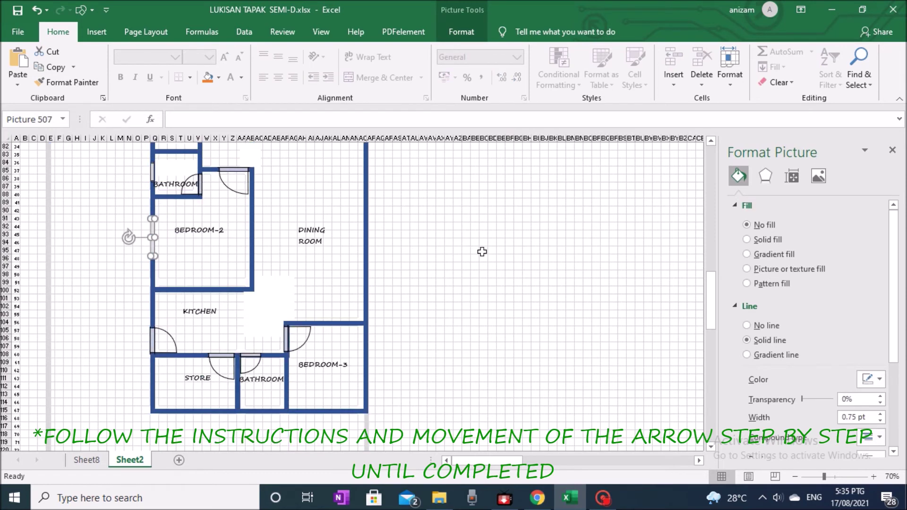
{"action": "key", "text": "ctrl+d"}
{"action": "left_click_drag", "start_coordinate": [158, 236], "coordinate": [150, 298]}
{"action": "left_click", "coordinate": [345, 274]}
{"action": "scroll", "coordinate": [209, 201], "scroll_direction": "down", "scroll_amount": 1}
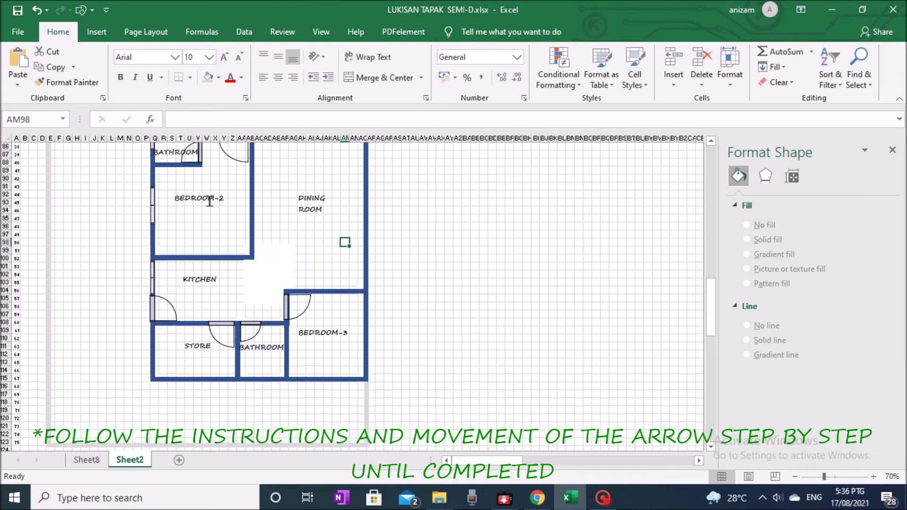
Duplicate the Bedroom-2 window and place the copy on Bedroom-3's lower wall.
{"action": "scroll", "coordinate": [209, 201], "scroll_direction": "up", "scroll_amount": 1}
{"action": "left_click", "coordinate": [152, 237]}
{"action": "key", "text": "ctrl+d"}
{"action": "left_click_drag", "start_coordinate": [136, 245], "coordinate": [344, 412]}
{"action": "key", "text": "ctrl+d"}
Duplicate the small bathroom window and place the copy on the lower wall of the bathroom beside Bedroom-3.
{"action": "left_click", "coordinate": [156, 168]}
{"action": "left_click", "coordinate": [153, 166]}
{"action": "key", "text": "ctrl+d"}
{"action": "left_click_drag", "start_coordinate": [157, 171], "coordinate": [260, 425]}
{"action": "left_click_drag", "start_coordinate": [235, 434], "coordinate": [260, 409]}
{"action": "left_click", "coordinate": [260, 438]}
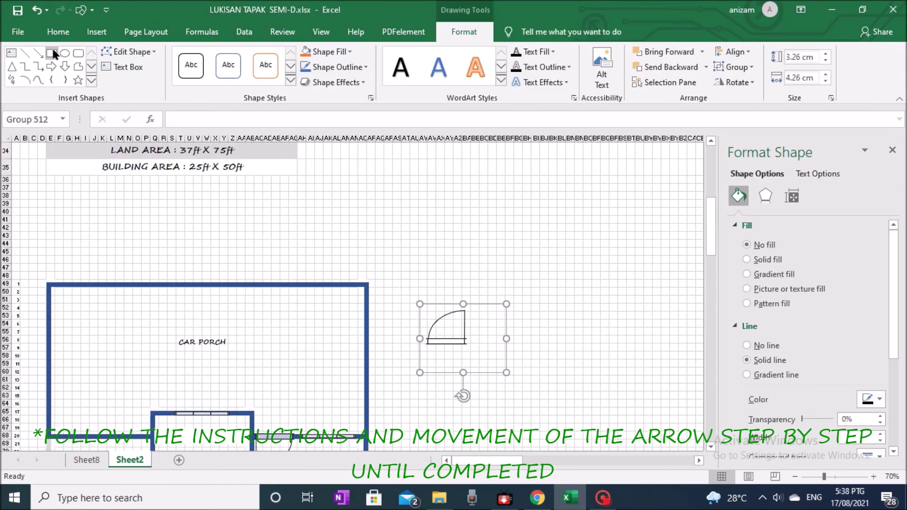
Draw a solid pillar at the car porch's upper-right corner and copy it to the middle and upper-left corner of the front wall.
{"action": "left_click", "coordinate": [53, 57]}
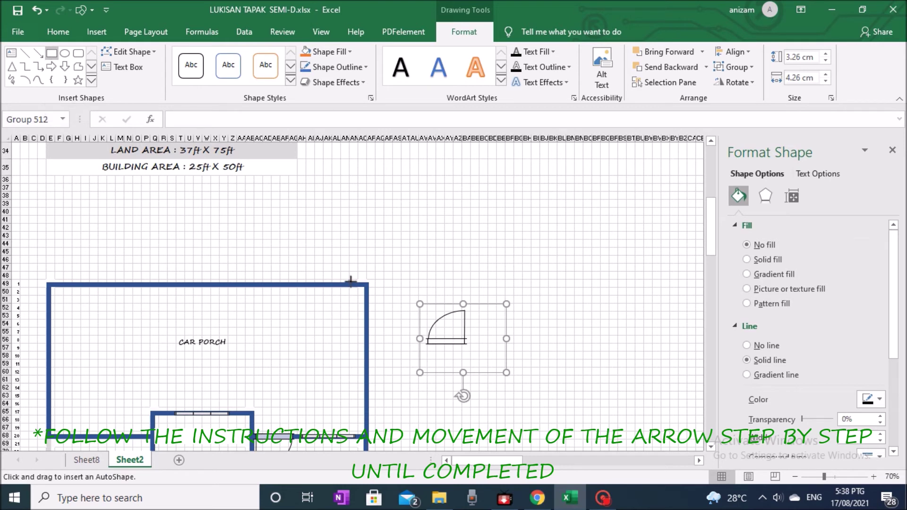
{"action": "left_click_drag", "start_coordinate": [368, 303], "coordinate": [365, 337]}
{"action": "left_click", "coordinate": [449, 276]}
{"action": "left_click", "coordinate": [366, 296]}
{"action": "left_click_drag", "start_coordinate": [365, 296], "coordinate": [185, 294]}
{"action": "left_click", "coordinate": [365, 299]}
{"action": "left_click_drag", "start_coordinate": [367, 299], "coordinate": [56, 292]}
Move the remaining large door symbol onto the car porch's front wall beside the right pillar and widen it as a gate leaf.
{"action": "left_click", "coordinate": [448, 282]}
{"action": "left_click", "coordinate": [449, 336]}
{"action": "left_click_drag", "start_coordinate": [447, 336], "coordinate": [275, 282]}
{"action": "left_click_drag", "start_coordinate": [391, 279], "coordinate": [412, 278]}
{"action": "left_click", "coordinate": [413, 278]}
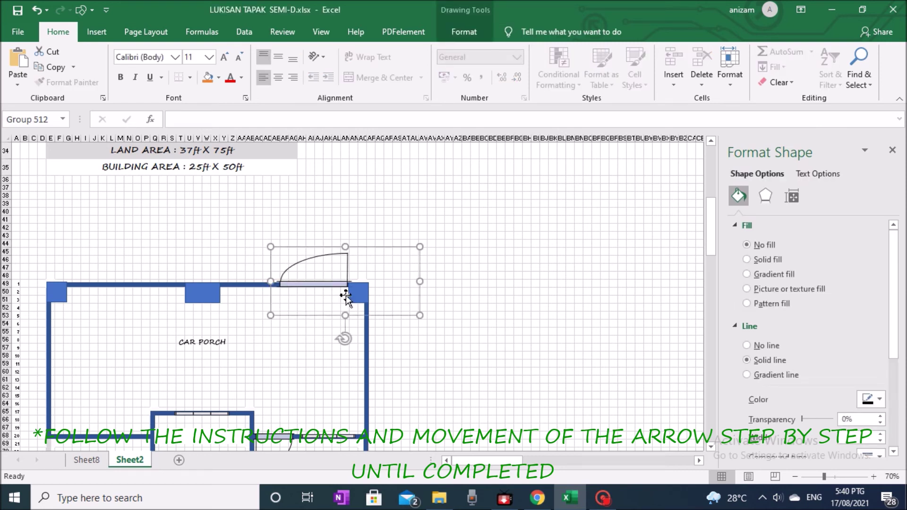
{"action": "left_click_drag", "start_coordinate": [272, 281], "coordinate": [285, 282]}
{"action": "left_click", "coordinate": [500, 276]}
Duplicate the gate leaf, flip the copy horizontally and place it next to the original, reaching the middle pillar.
{"action": "left_click", "coordinate": [350, 266]}
{"action": "key", "text": "ctrl+d"}
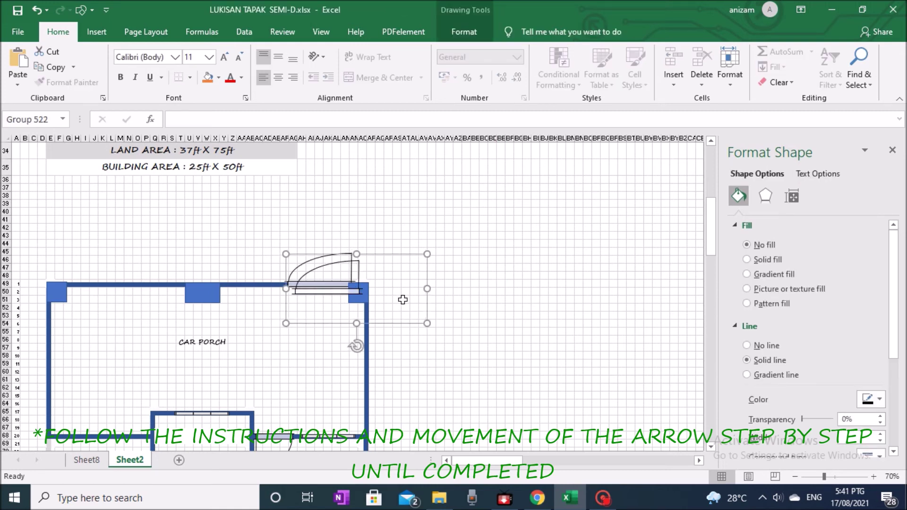
{"action": "left_click", "coordinate": [464, 32]}
{"action": "left_click", "coordinate": [735, 82]}
{"action": "left_click", "coordinate": [735, 147]}
{"action": "left_click_drag", "start_coordinate": [333, 281], "coordinate": [269, 282]}
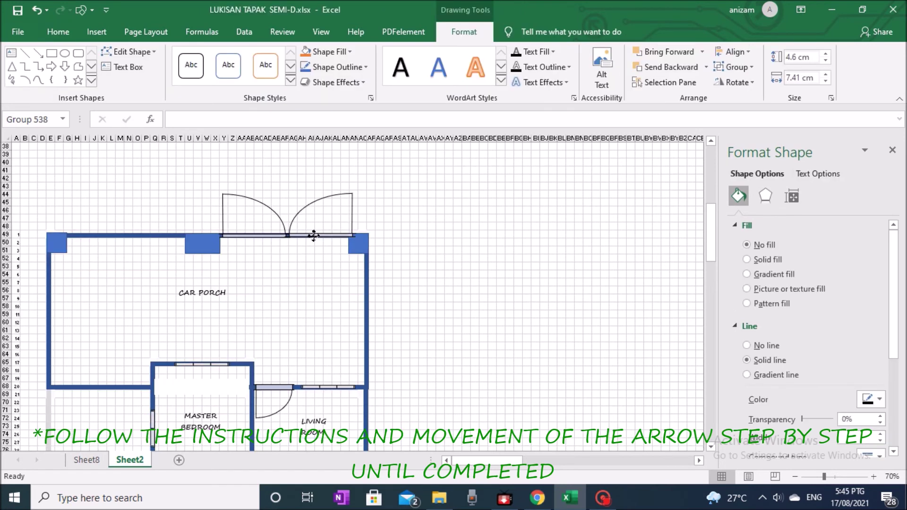
Copy the cell range from B43 that covers the whole floor plan, from above the gate to below the rear boundary.
{"action": "left_click", "coordinate": [509, 322]}
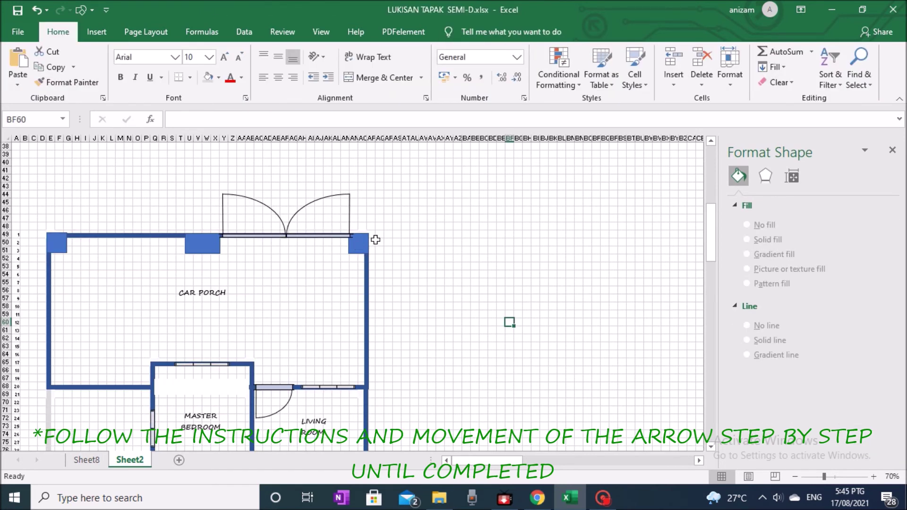
{"action": "left_click_drag", "start_coordinate": [711, 244], "coordinate": [709, 169]}
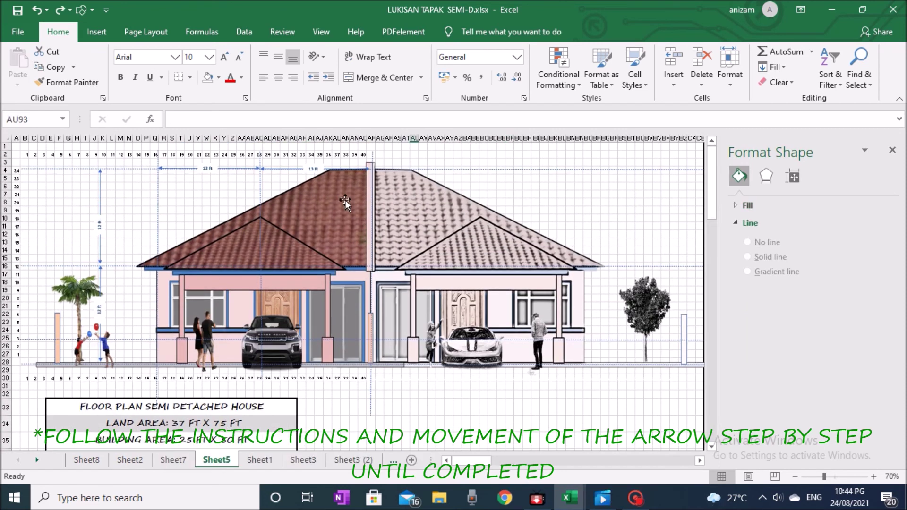
{"action": "scroll", "coordinate": [262, 186], "scroll_direction": "down", "scroll_amount": 12}
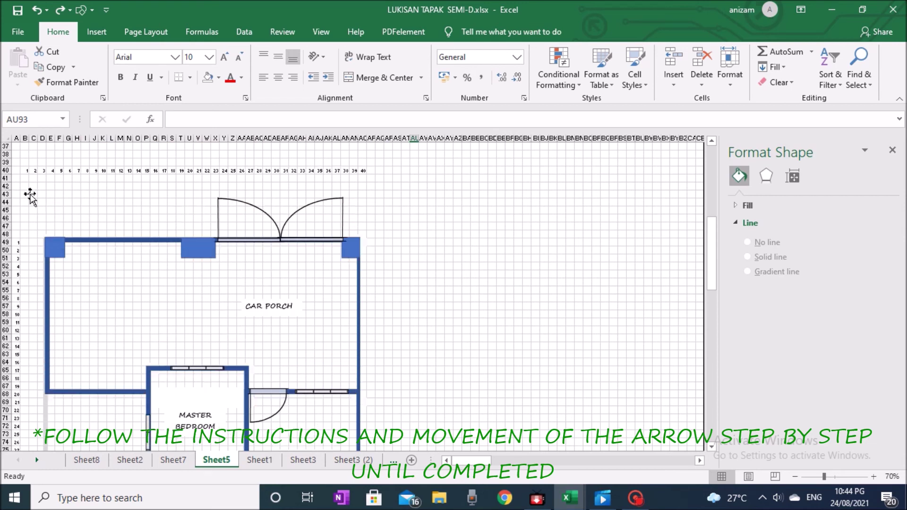
{"action": "left_click_drag", "start_coordinate": [28, 194], "coordinate": [356, 421]}
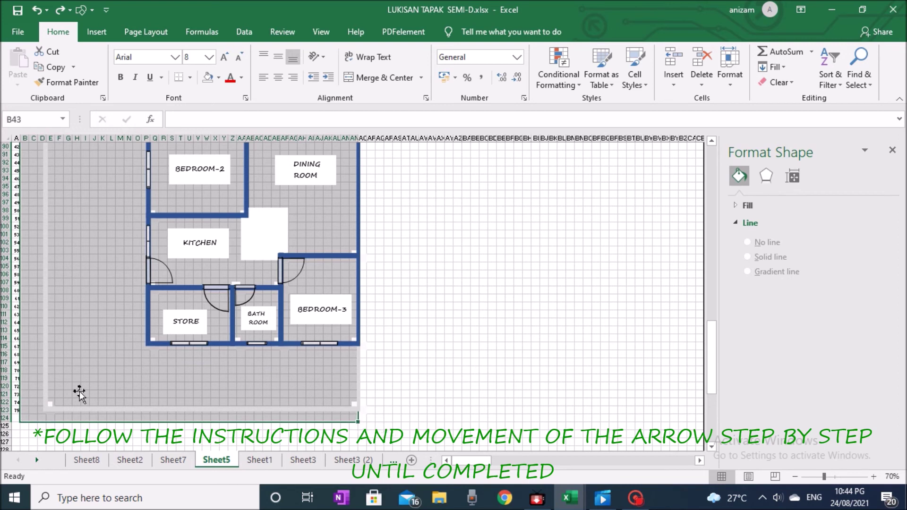
{"action": "right_click", "coordinate": [25, 408]}
{"action": "left_click", "coordinate": [62, 133]}
Paste the copied floor plan as a picture at cell AP43, beside the original plan.
{"action": "scroll", "coordinate": [178, 201], "scroll_direction": "up", "scroll_amount": 20}
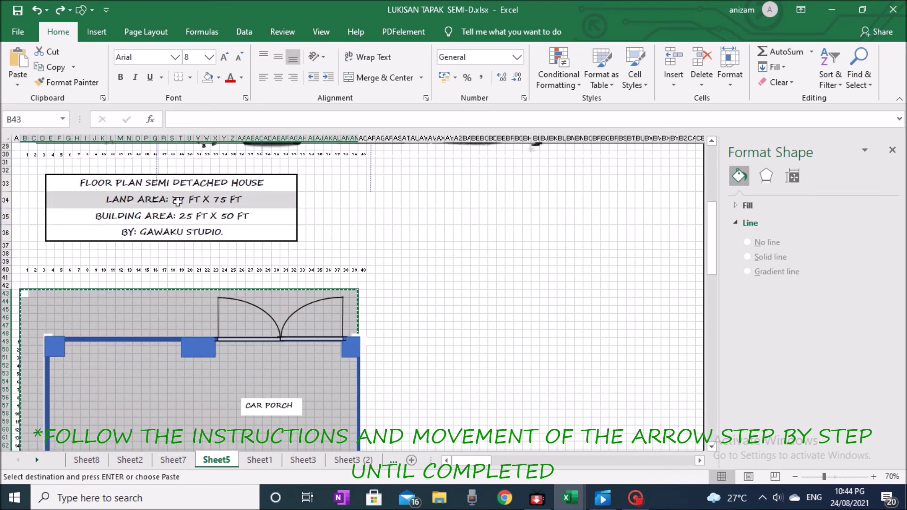
{"action": "left_click", "coordinate": [370, 294]}
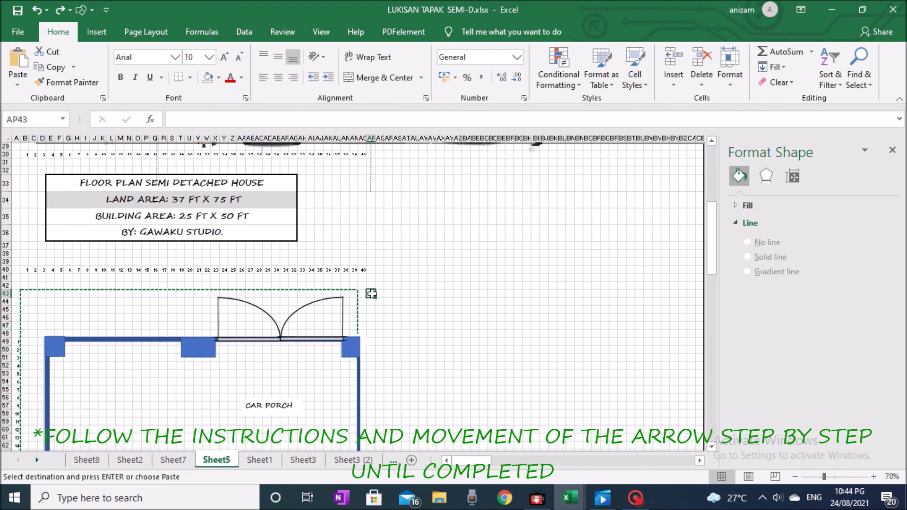
{"action": "right_click", "coordinate": [371, 294]}
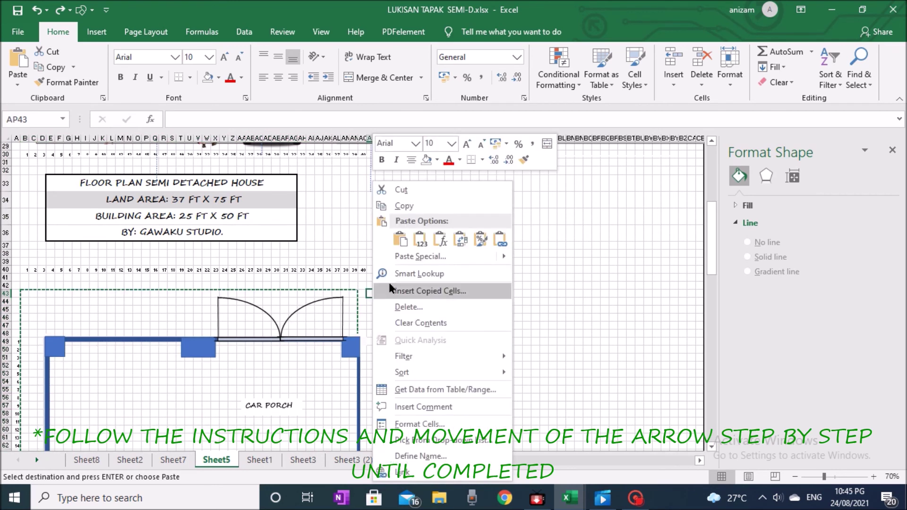
{"action": "mouse_move", "coordinate": [504, 257]}
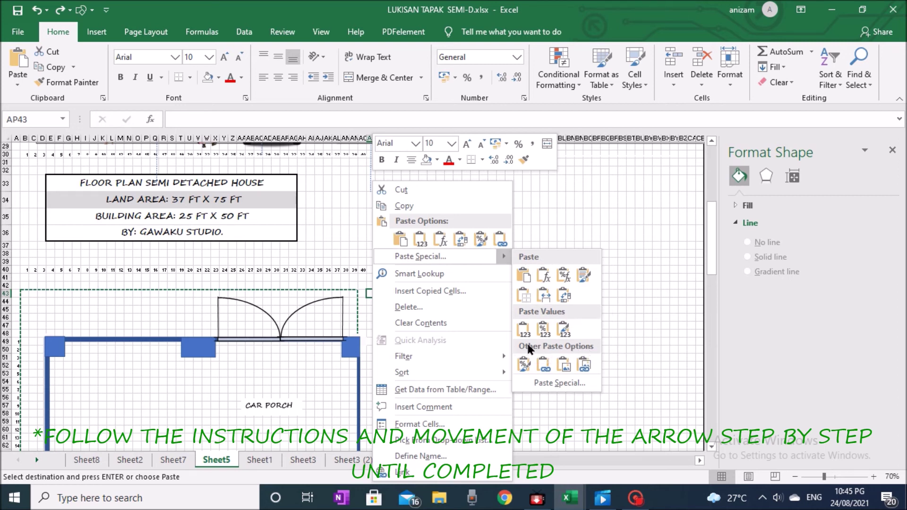
{"action": "left_click", "coordinate": [566, 365]}
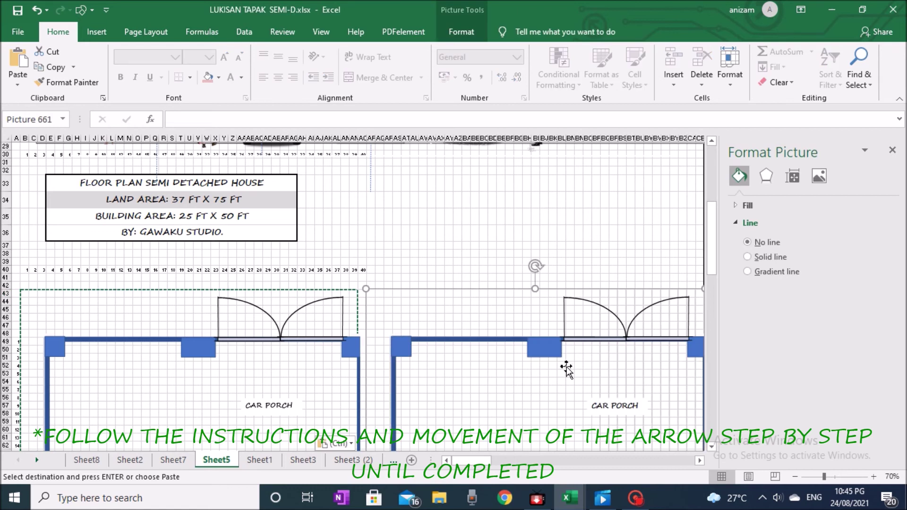
Flip the pasted floor plan picture horizontally to form the mirrored neighbouring unit.
{"action": "scroll", "coordinate": [567, 369], "scroll_direction": "down", "scroll_amount": 4}
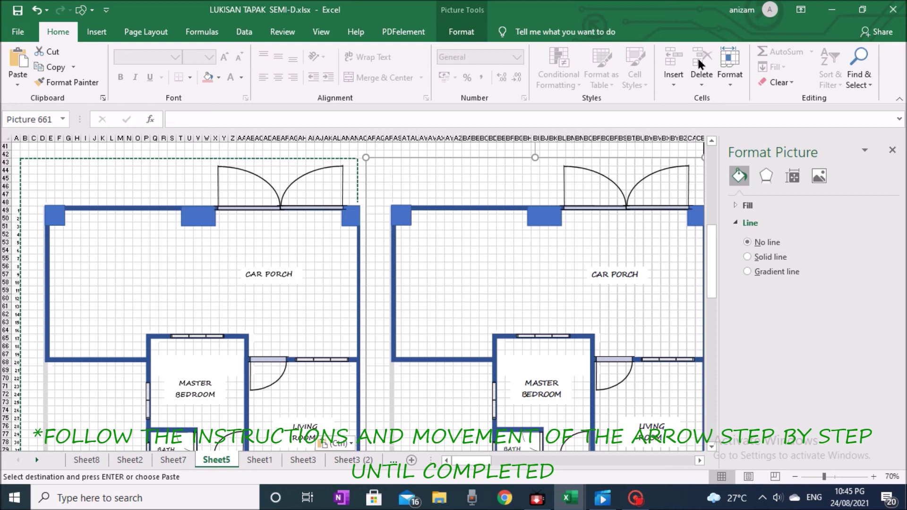
{"action": "left_click", "coordinate": [461, 31]}
{"action": "left_click", "coordinate": [778, 84]}
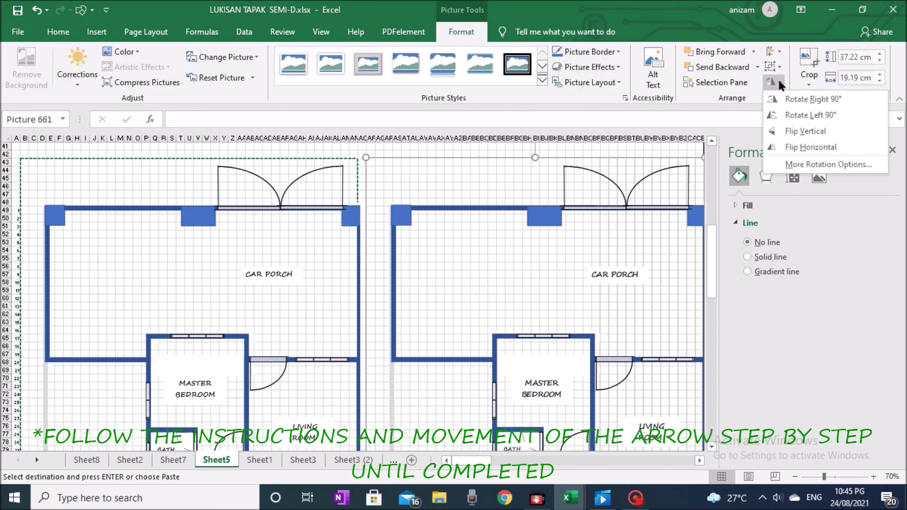
{"action": "left_click", "coordinate": [786, 147]}
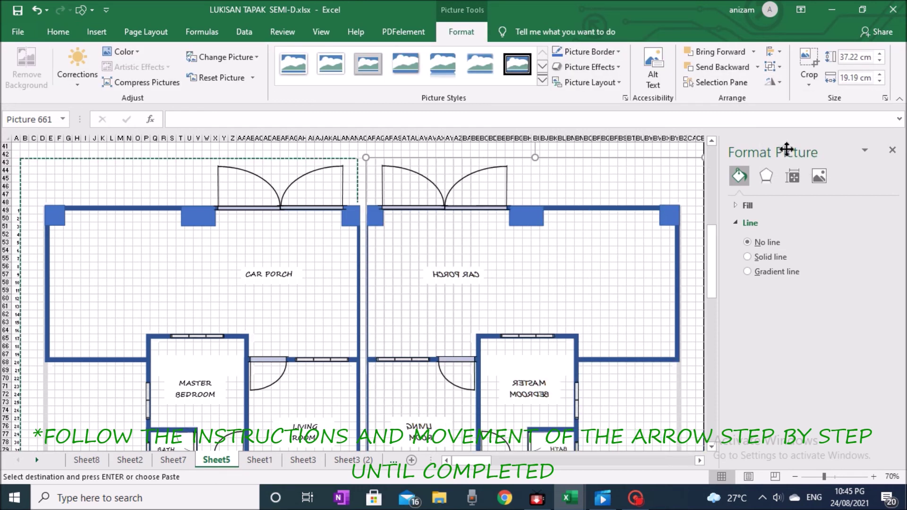
Nudge the mirrored plan picture toward the original until both units share one party wall and centre pillar.
{"action": "key", "text": "Left"}
{"action": "key", "text": "Left"}
{"action": "key", "text": "Left"}
{"action": "key", "text": "Left"}
{"action": "key", "text": "Left"}
{"action": "key", "text": "Left"}
{"action": "key", "text": "Left"}
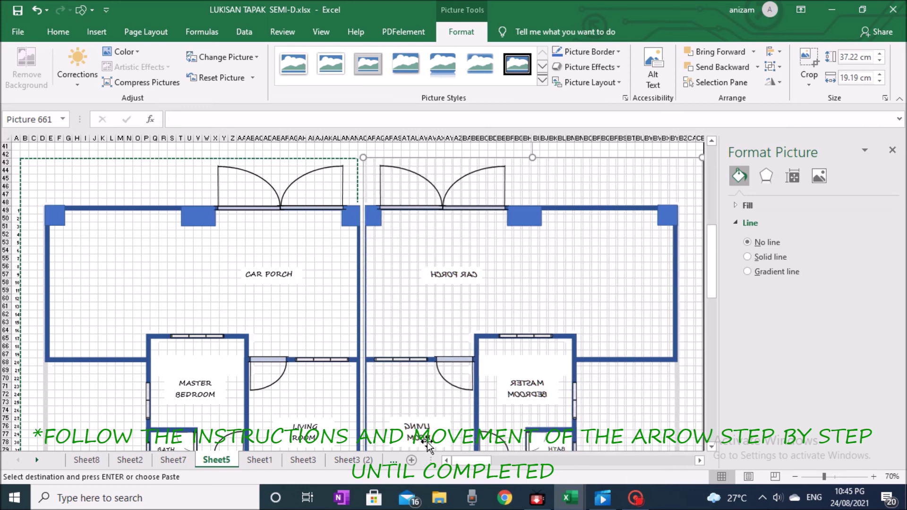
{"action": "key", "text": "Left"}
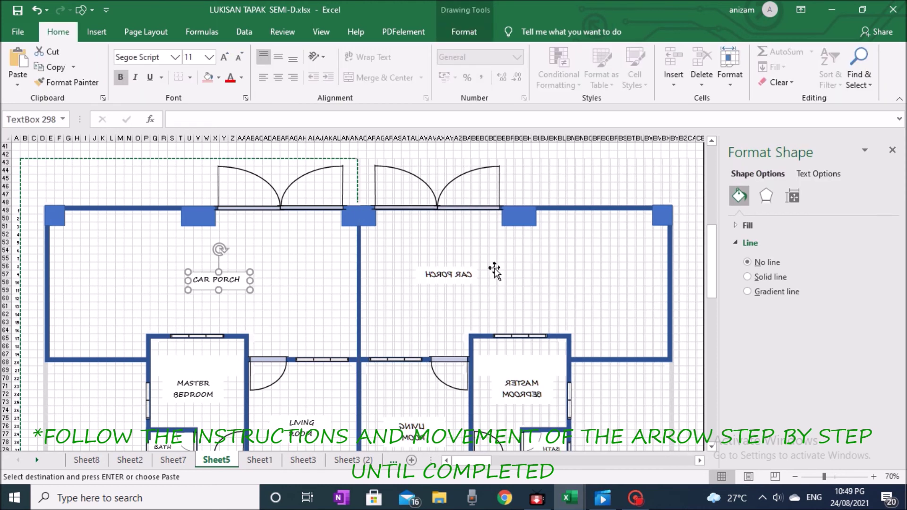
Move the CAR PORCH, MASTER BEDROOM, LIVING ROOM and BATH ROOM labels from the original plan over the reversed labels in the mirrored unit.
{"action": "left_click_drag", "start_coordinate": [237, 272], "coordinate": [471, 265]}
{"action": "scroll", "coordinate": [471, 265], "scroll_direction": "down", "scroll_amount": 5}
{"action": "left_click_drag", "start_coordinate": [215, 248], "coordinate": [546, 247]}
{"action": "left_click_drag", "start_coordinate": [311, 287], "coordinate": [431, 289]}
{"action": "left_click", "coordinate": [171, 320]}
{"action": "left_click_drag", "start_coordinate": [170, 312], "coordinate": [555, 316]}
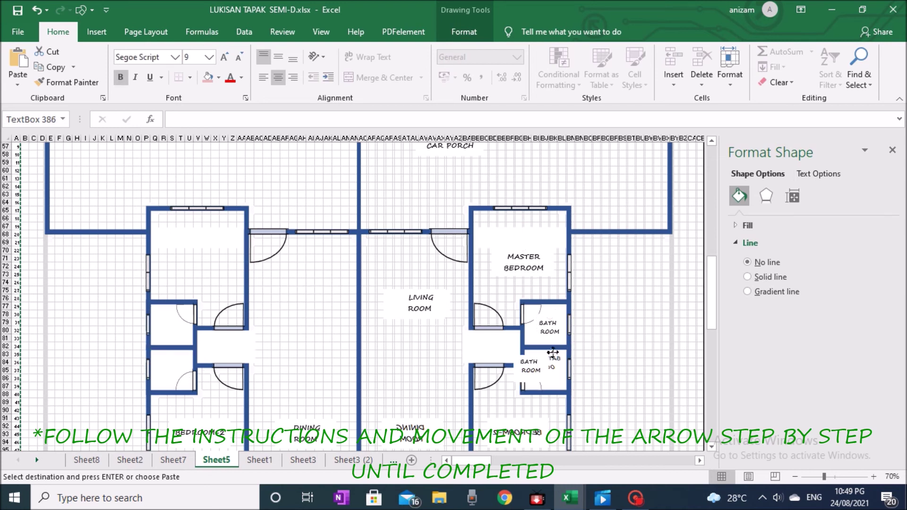